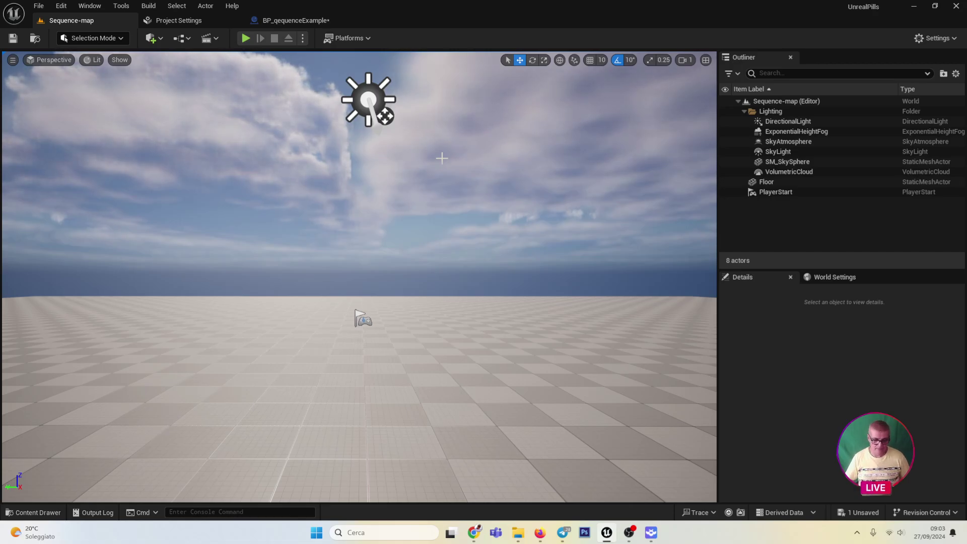
- Browse the 007_Sequence Blueprint, Levels and Sound folders in the Content Drawer
{"action": "right_click_drag", "start_coordinate": [445, 161], "coordinate": [460, 152]}
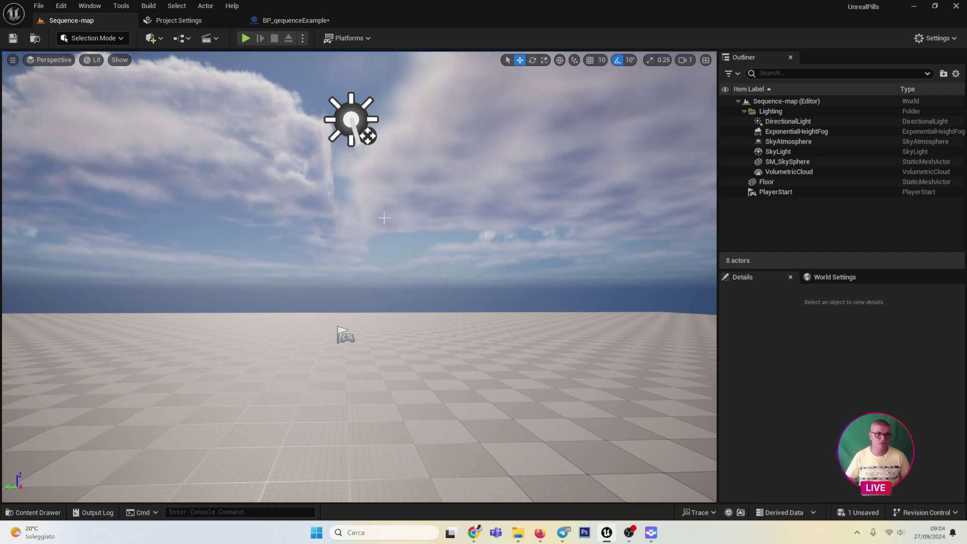
{"action": "left_click", "coordinate": [18, 514]}
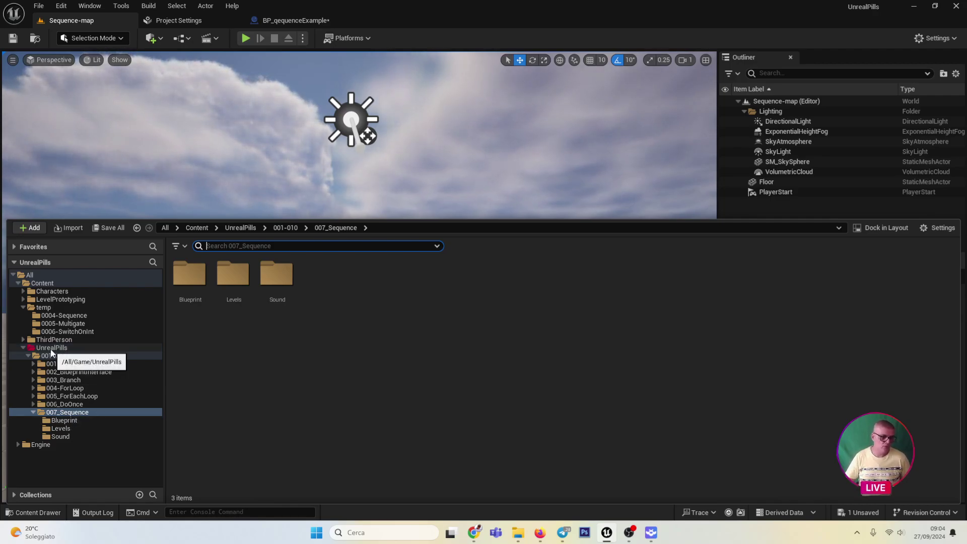
{"action": "left_click", "coordinate": [65, 421]}
{"action": "left_click", "coordinate": [61, 429]}
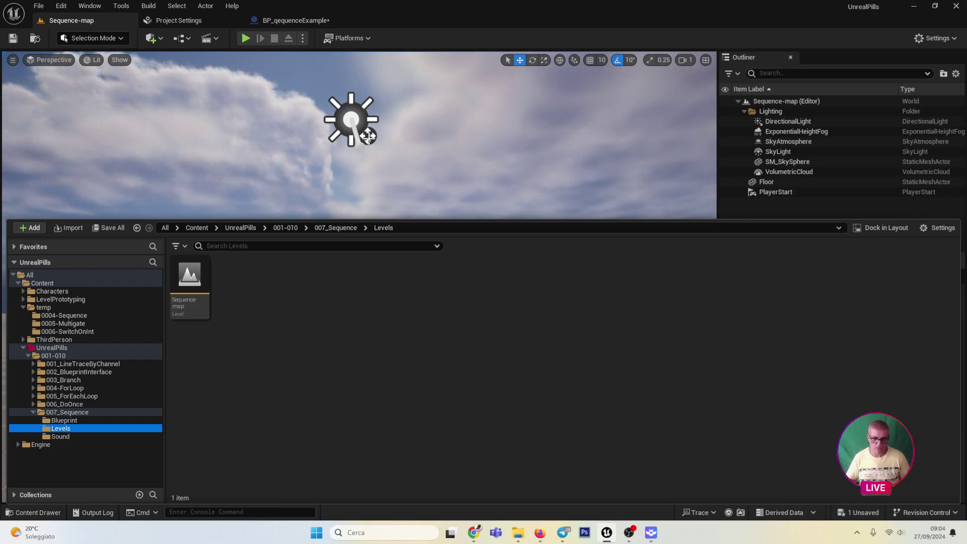
{"action": "left_click", "coordinate": [61, 437]}
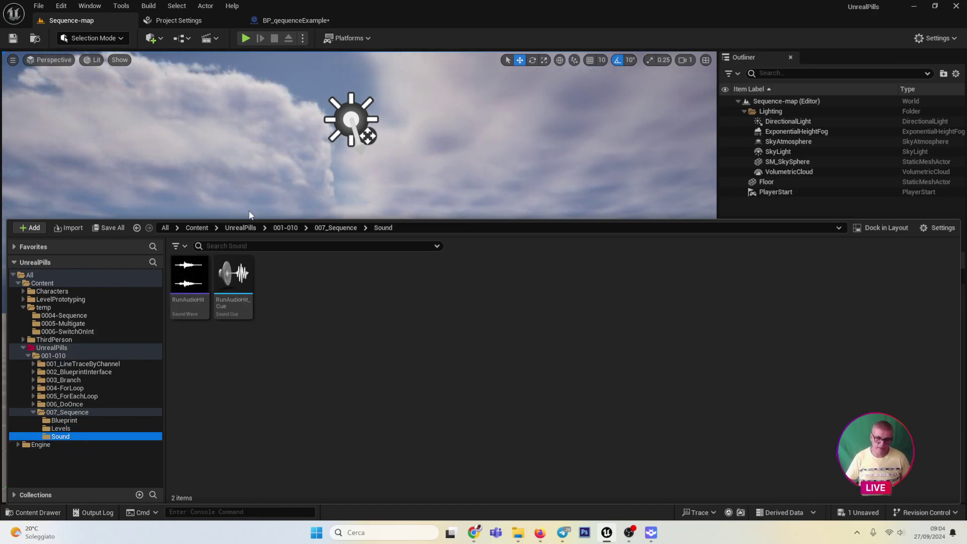
{"action": "key", "text": "ctrl+space"}
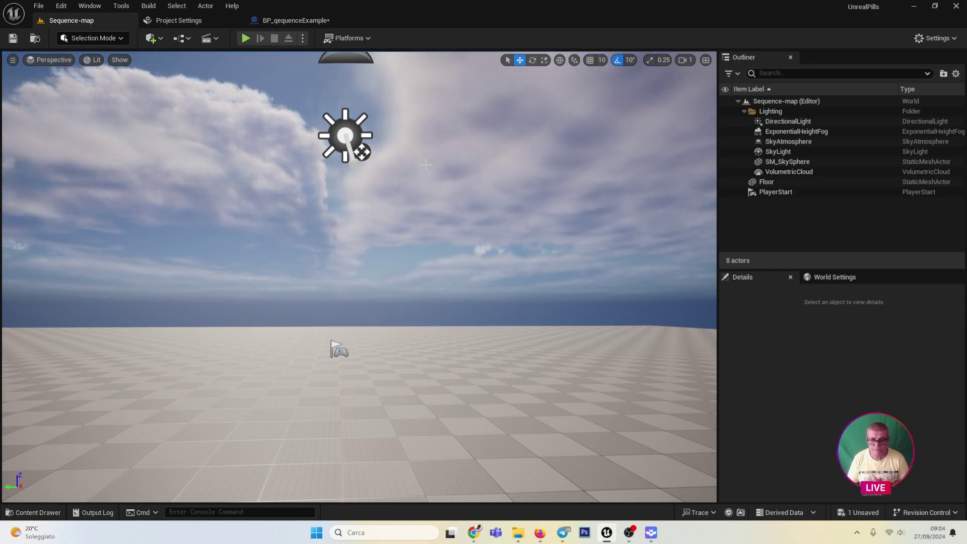
{"action": "left_click", "coordinate": [42, 513]}
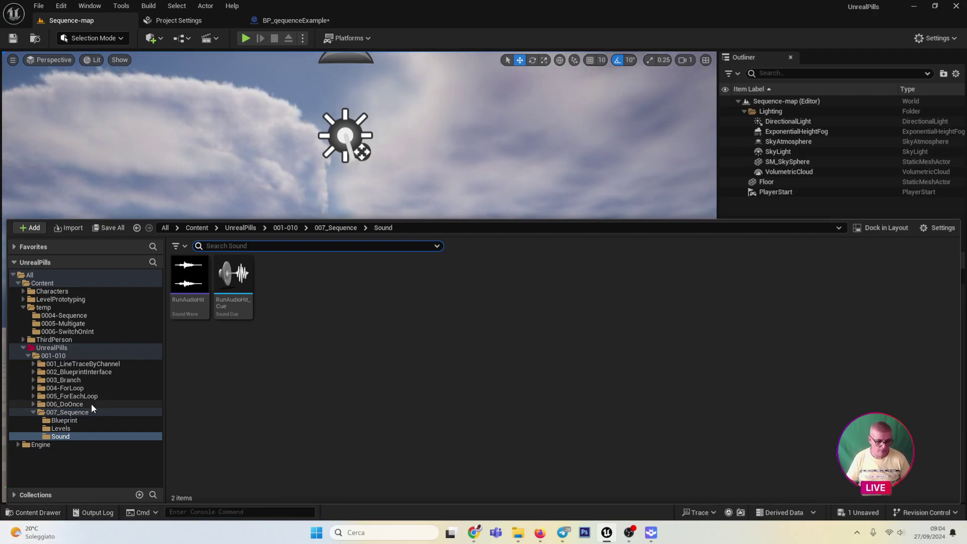
- Create an Actor Blueprint Class named BP_Sequence in the Blueprint folder
{"action": "left_click", "coordinate": [78, 419]}
{"action": "right_click", "coordinate": [270, 310]}
{"action": "mouse_move", "coordinate": [271, 311]}
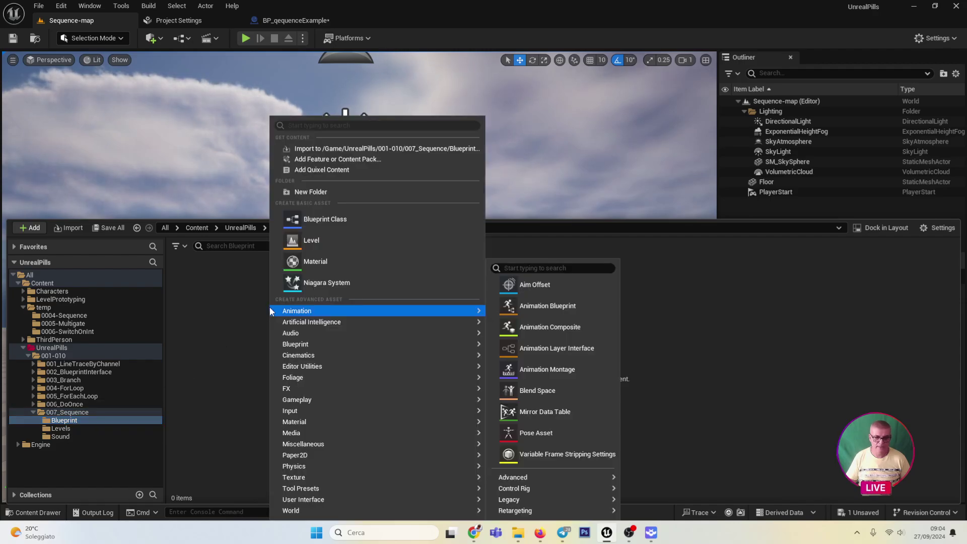
{"action": "left_click", "coordinate": [322, 219]}
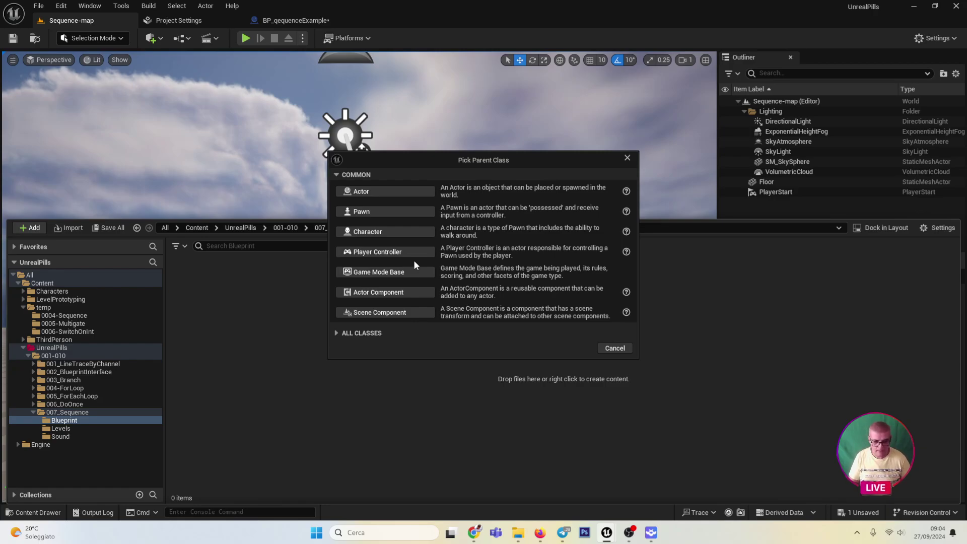
{"action": "left_click", "coordinate": [373, 191]}
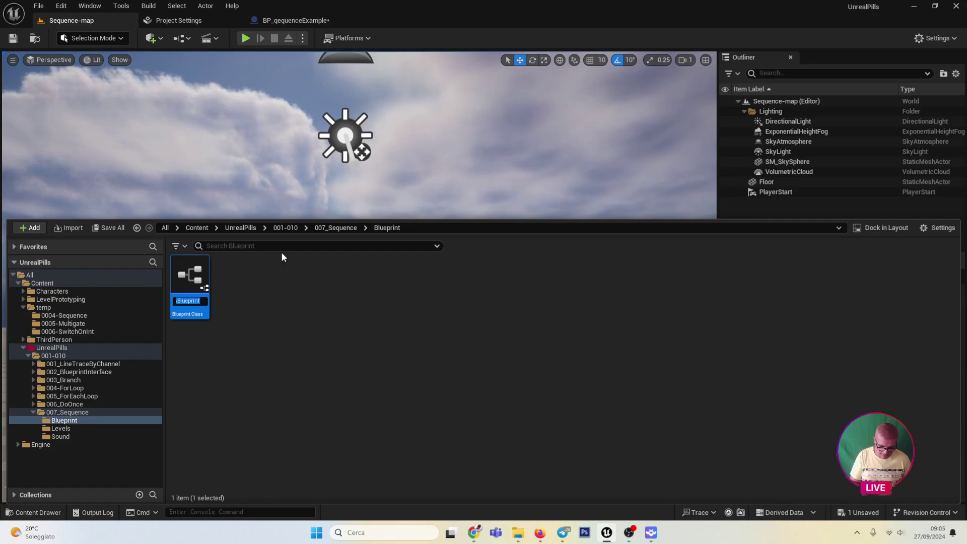
{"action": "type", "text": "BP_"}
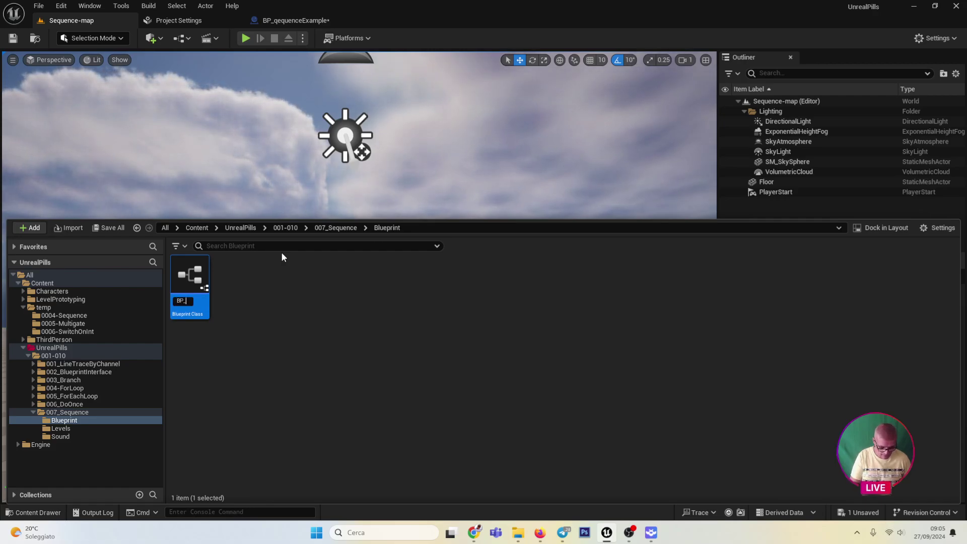
{"action": "type", "text": "Sequen"}
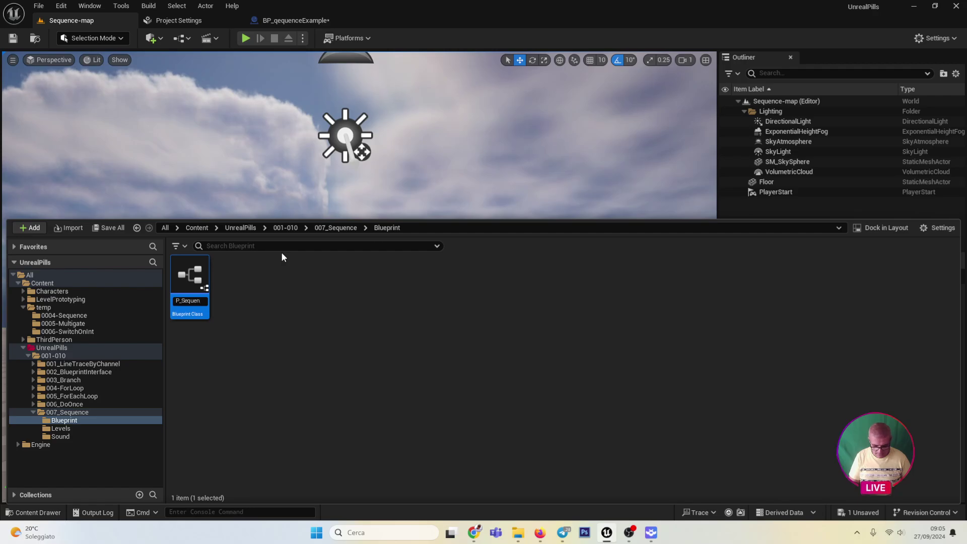
{"action": "type", "text": "ce"}
{"action": "key", "text": "Return"}
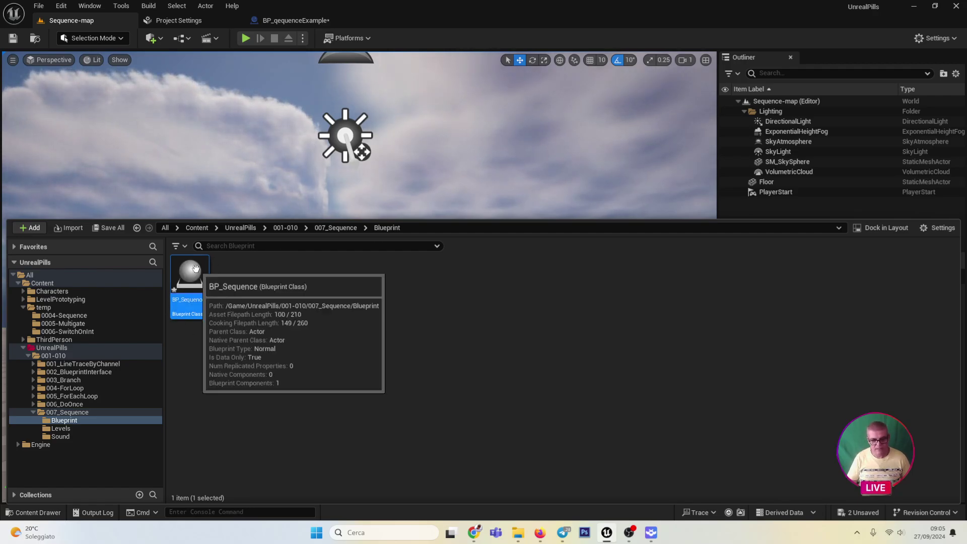
- Save BP_Sequence and open it in the Blueprint editor
{"action": "right_click", "coordinate": [196, 268]}
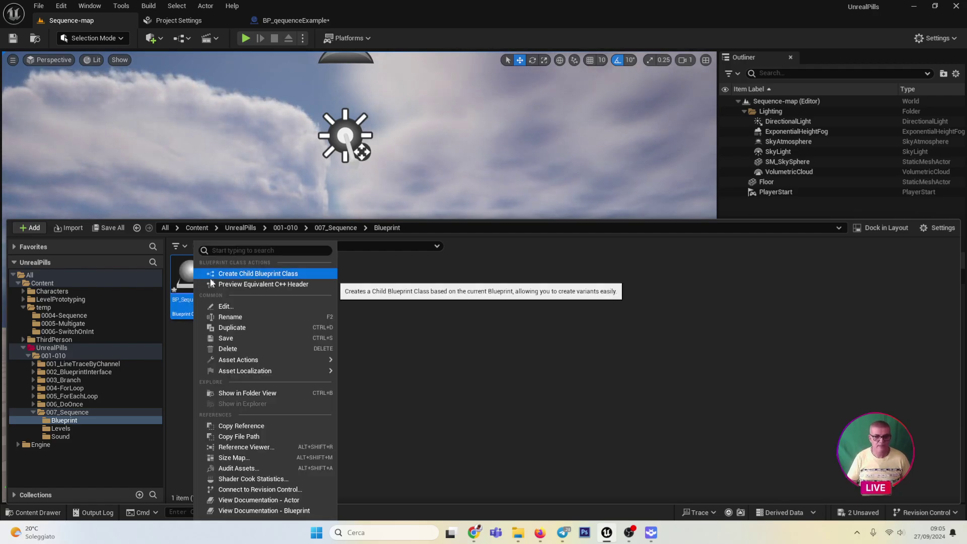
{"action": "left_click", "coordinate": [237, 337]}
{"action": "double_click", "coordinate": [186, 285]}
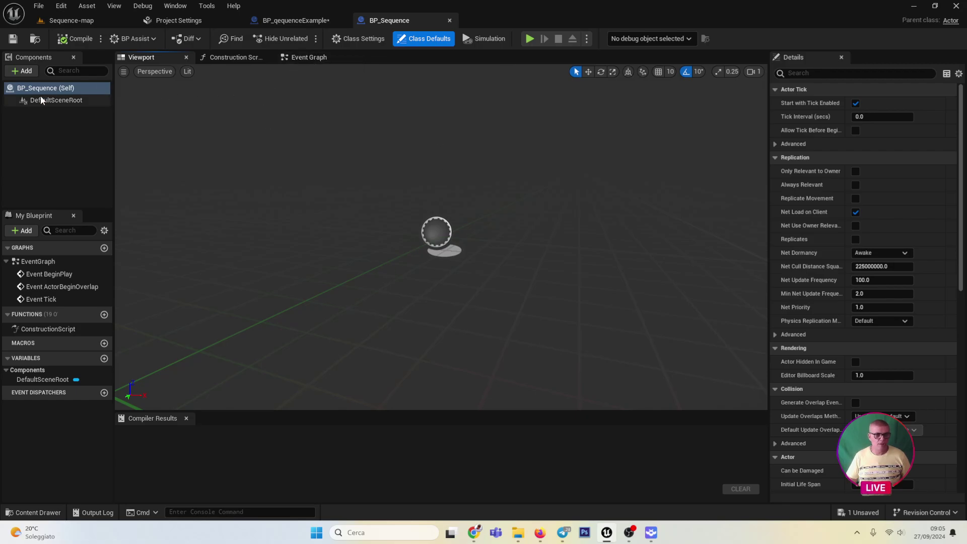
- Add Cube, Sphere and Audio components under DefaultSceneRoot
{"action": "left_click", "coordinate": [23, 72]}
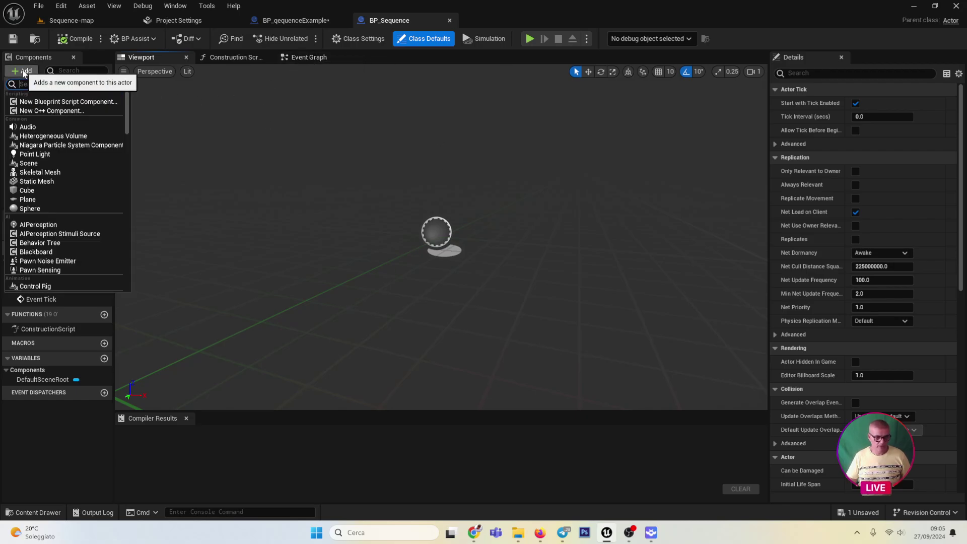
{"action": "type", "text": "cube"}
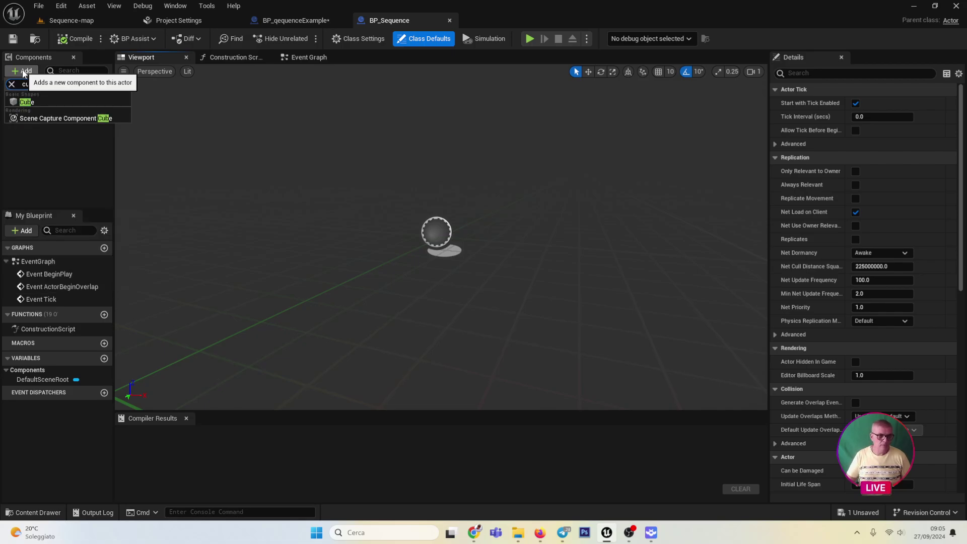
{"action": "left_click", "coordinate": [26, 103]}
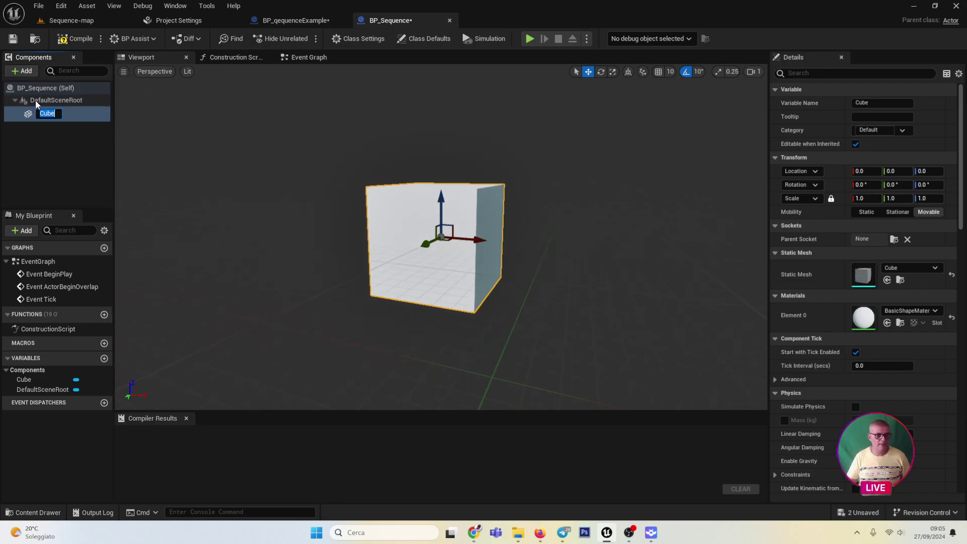
{"action": "left_click", "coordinate": [55, 100]}
{"action": "left_click", "coordinate": [24, 71]}
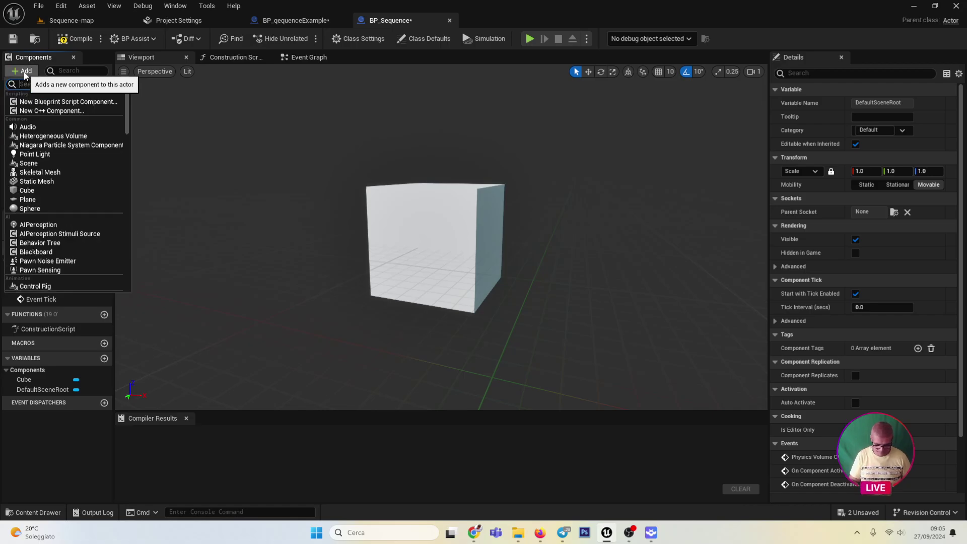
{"action": "type", "text": "sphe"}
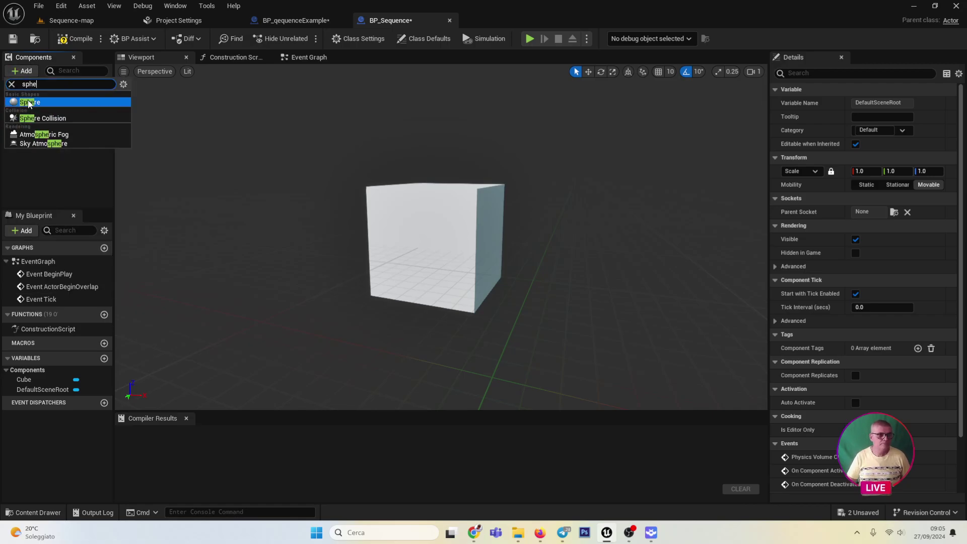
{"action": "left_click", "coordinate": [29, 103]}
{"action": "left_click", "coordinate": [47, 159]}
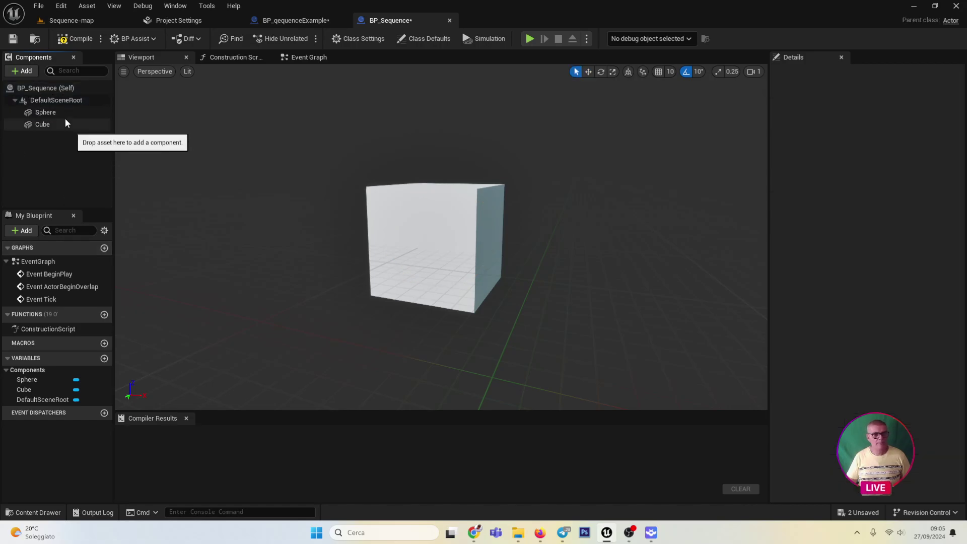
{"action": "left_click", "coordinate": [19, 74]}
{"action": "type", "text": "audio"}
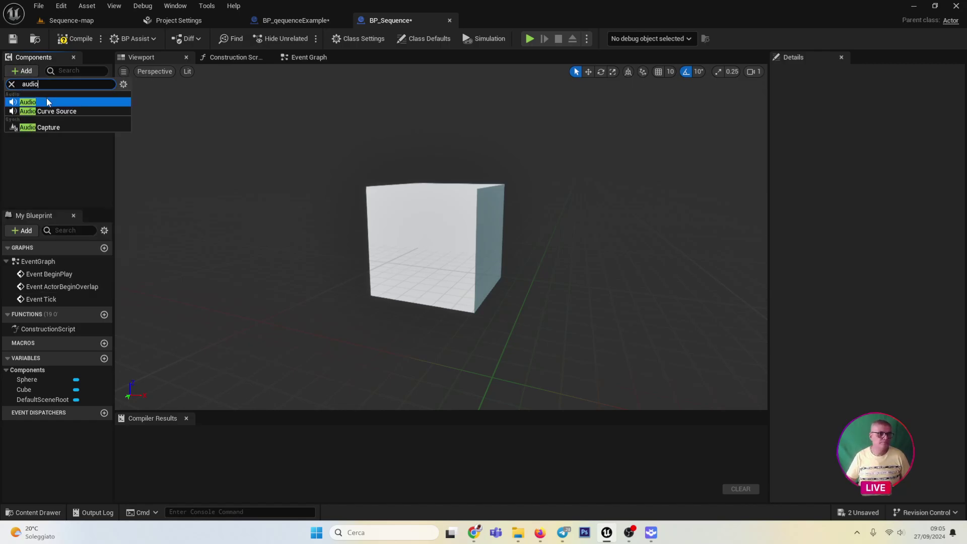
{"action": "left_click", "coordinate": [44, 102]}
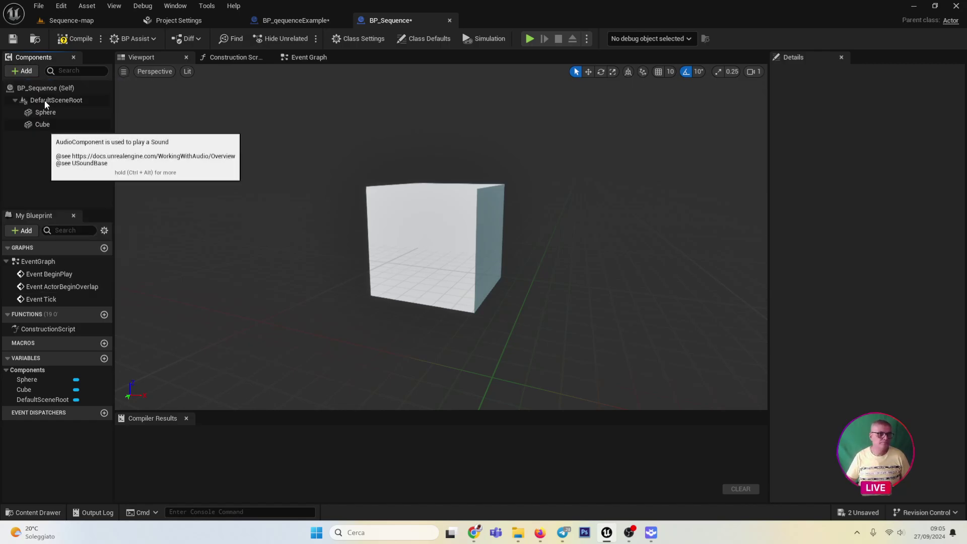
{"action": "key", "text": "Return"}
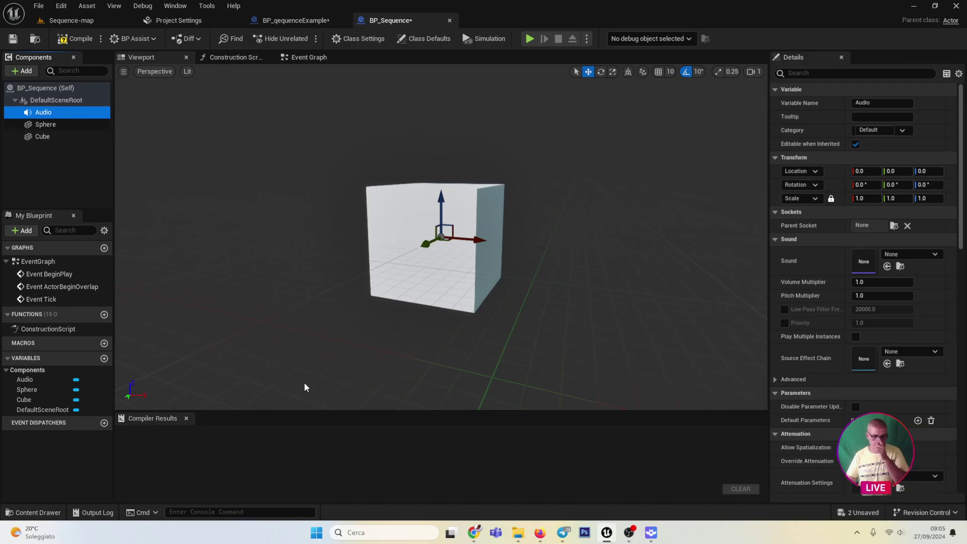
- Move the sphere to about X 196 and the cube to about X -200, then compile
{"action": "left_click", "coordinate": [63, 126]}
{"action": "left_click_drag", "start_coordinate": [480, 247], "coordinate": [751, 277]}
{"action": "scroll", "coordinate": [444, 287], "scroll_direction": "down", "scroll_amount": 3}
{"action": "scroll", "coordinate": [443, 295], "scroll_direction": "down", "scroll_amount": 2}
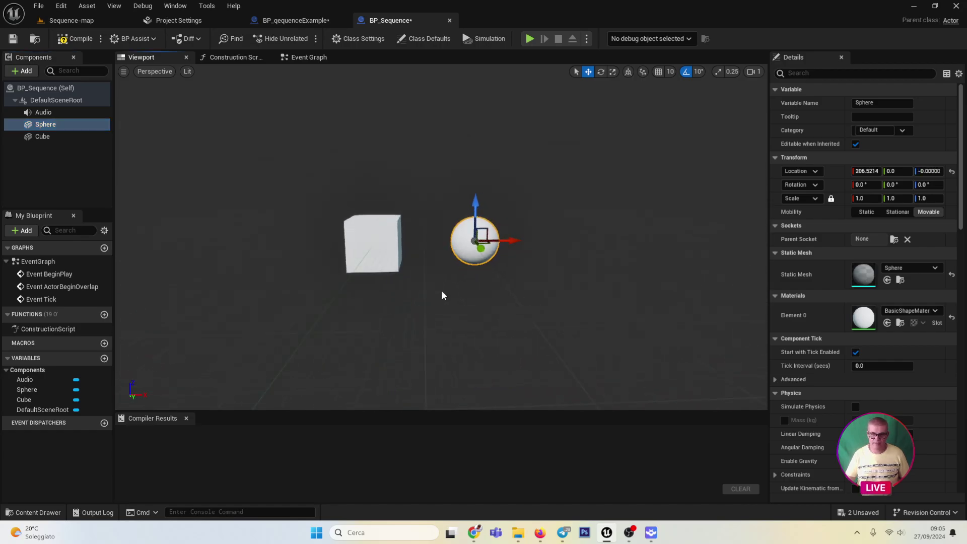
{"action": "left_click", "coordinate": [380, 231]}
{"action": "left_click_drag", "start_coordinate": [409, 241], "coordinate": [312, 245]}
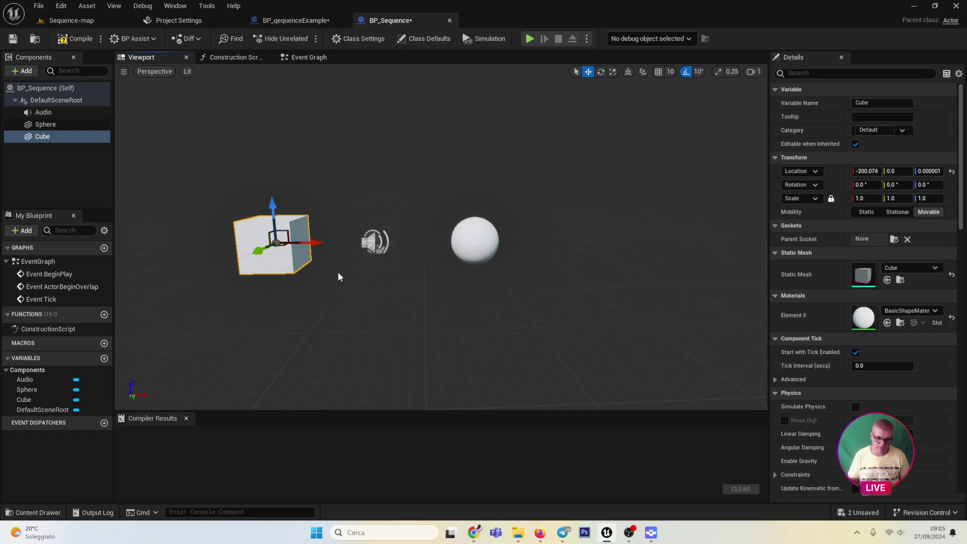
{"action": "left_click_drag", "start_coordinate": [339, 276], "coordinate": [328, 276]}
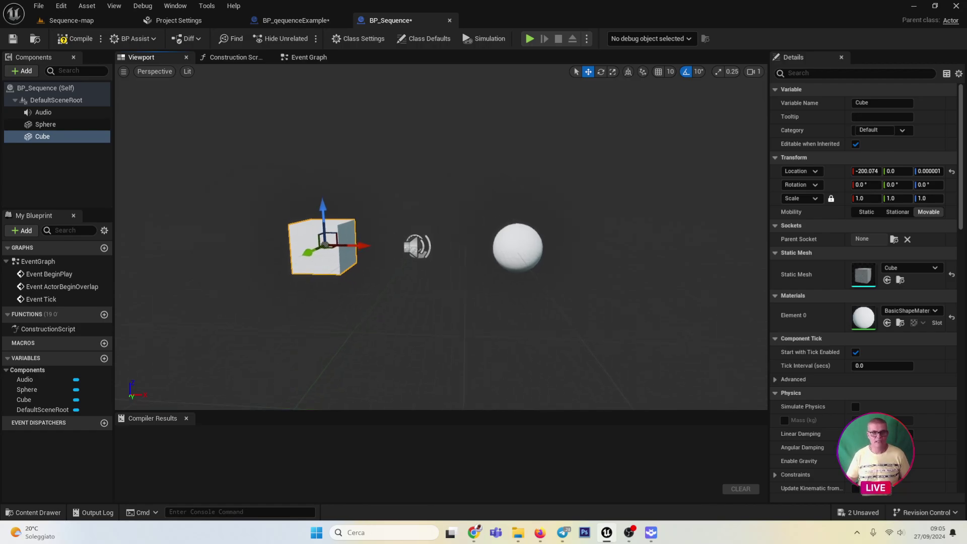
{"action": "left_click", "coordinate": [65, 40]}
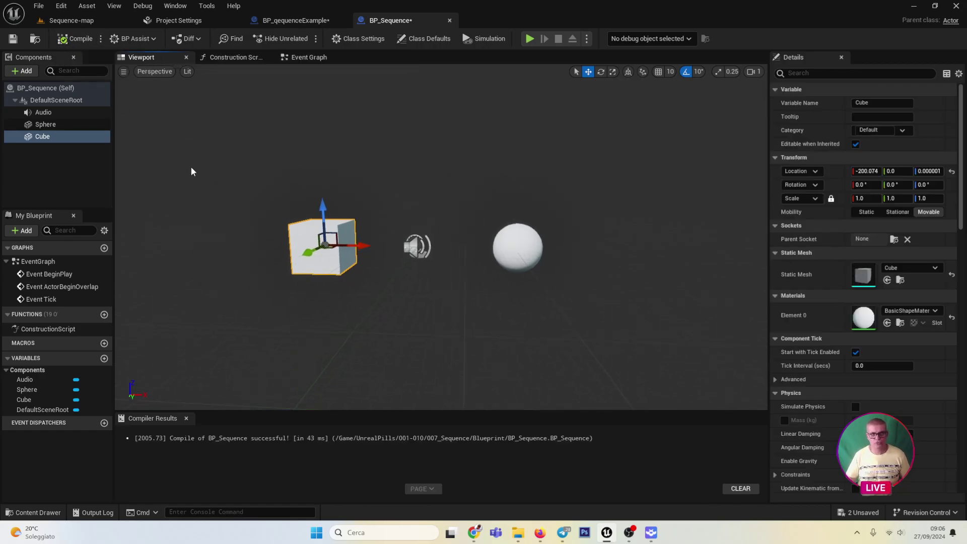
- Switch to the Event Graph and bring Event BeginPlay into view
{"action": "left_click", "coordinate": [308, 59]}
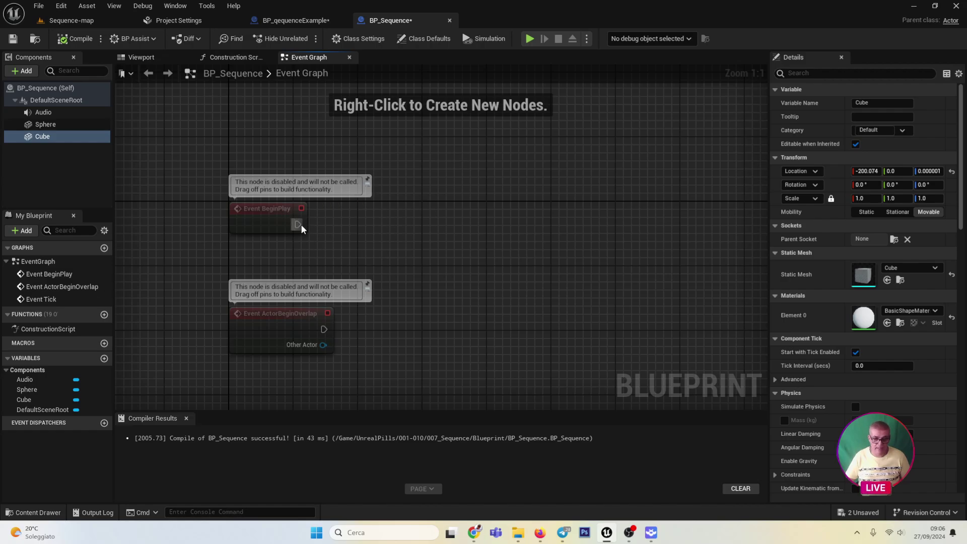
{"action": "left_click_drag", "start_coordinate": [298, 225], "coordinate": [313, 310]}
{"action": "right_click_drag", "start_coordinate": [313, 310], "coordinate": [298, 219]}
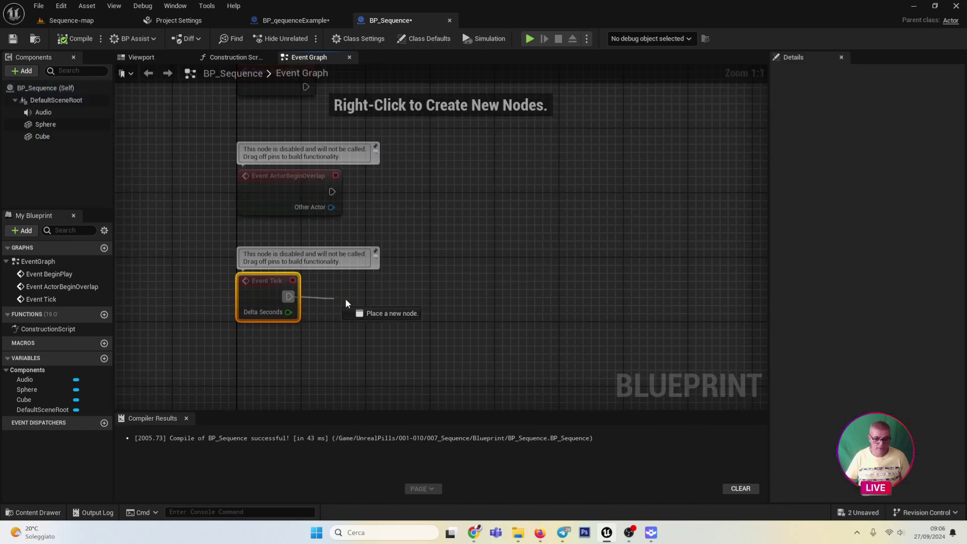
{"action": "left_click_drag", "start_coordinate": [289, 296], "coordinate": [370, 302]}
{"action": "right_click", "coordinate": [306, 147]}
{"action": "mouse_move", "coordinate": [231, 181]}
{"action": "right_mouse_down"}
{"action": "mouse_move", "coordinate": [238, 259]}
{"action": "mouse_move", "coordinate": [265, 136]}
{"action": "right_mouse_up"}
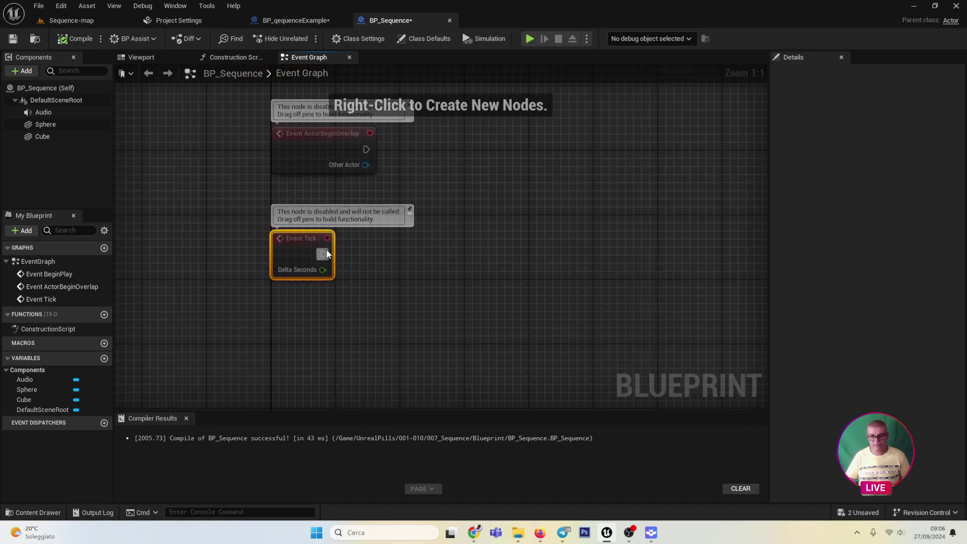
{"action": "left_click_drag", "start_coordinate": [323, 253], "coordinate": [408, 254]}
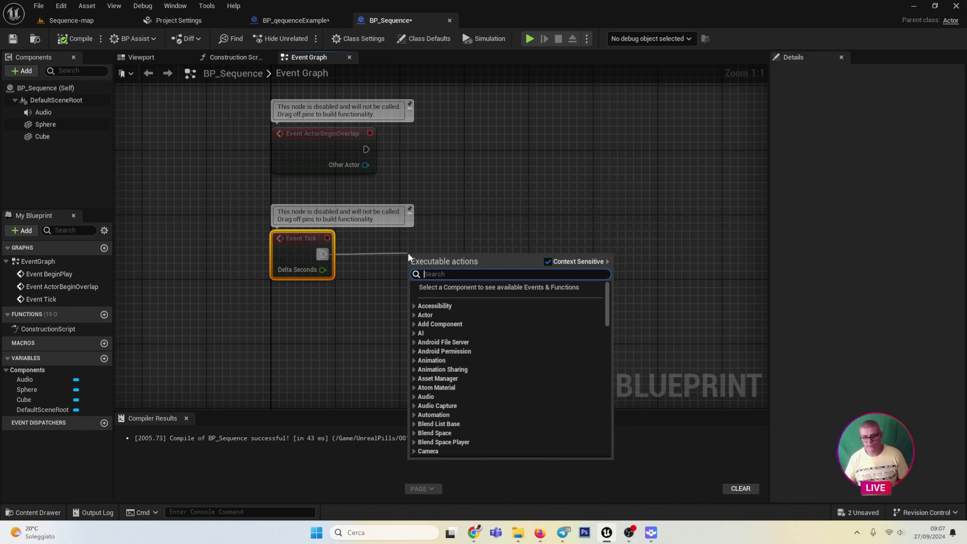
{"action": "left_click", "coordinate": [240, 289]}
{"action": "right_click_drag", "start_coordinate": [339, 136], "coordinate": [330, 229]}
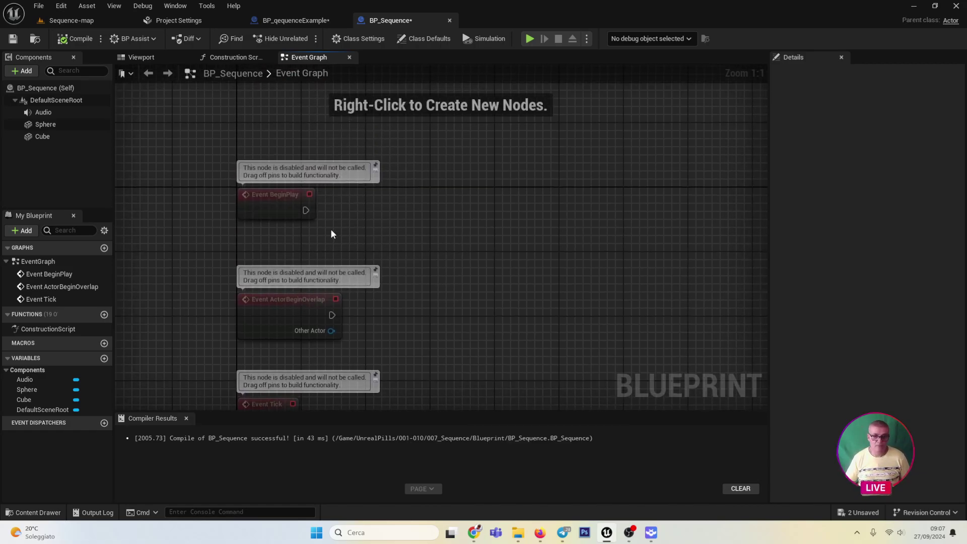
- Add a Sequence node wired from Event BeginPlay's execution output
{"action": "left_click_drag", "start_coordinate": [306, 210], "coordinate": [389, 209]}
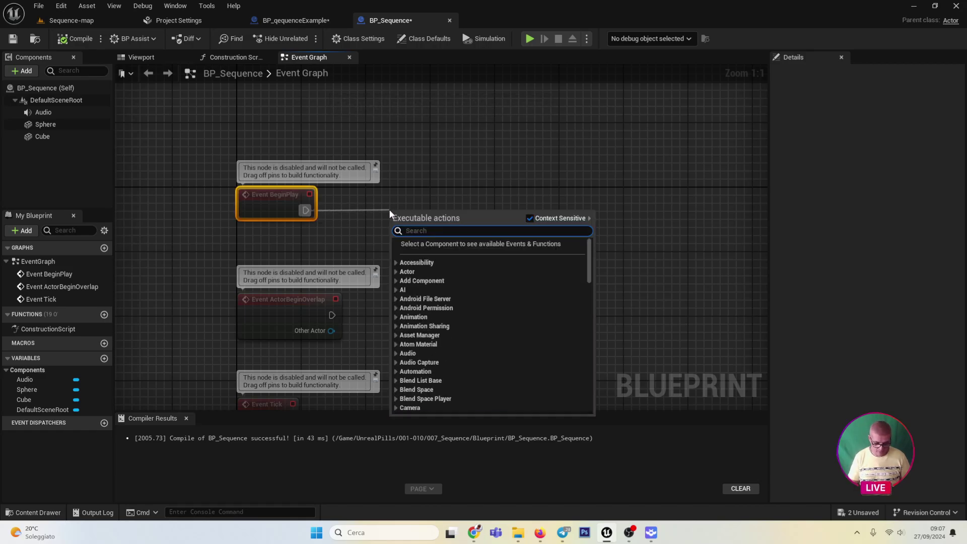
{"action": "type", "text": "sequre"}
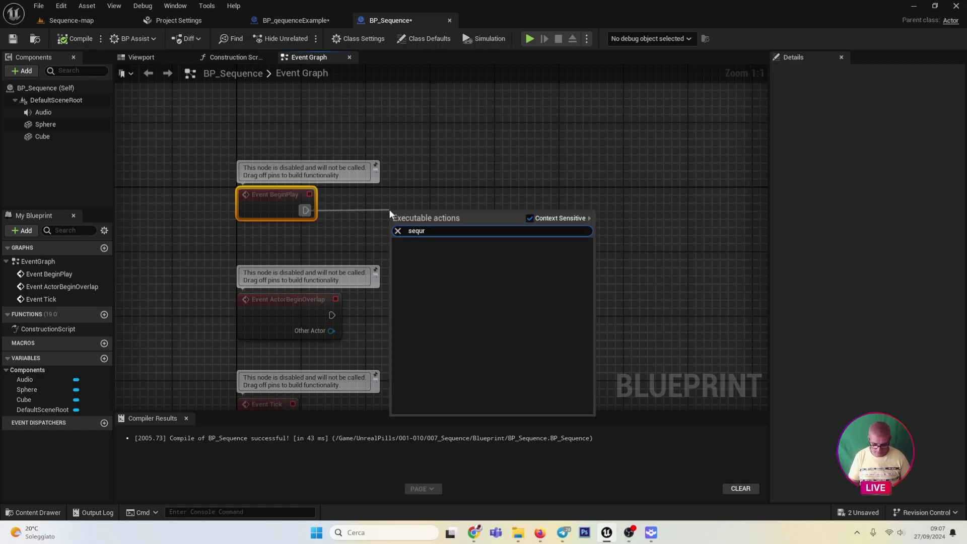
{"action": "key", "text": "BackSpace"}
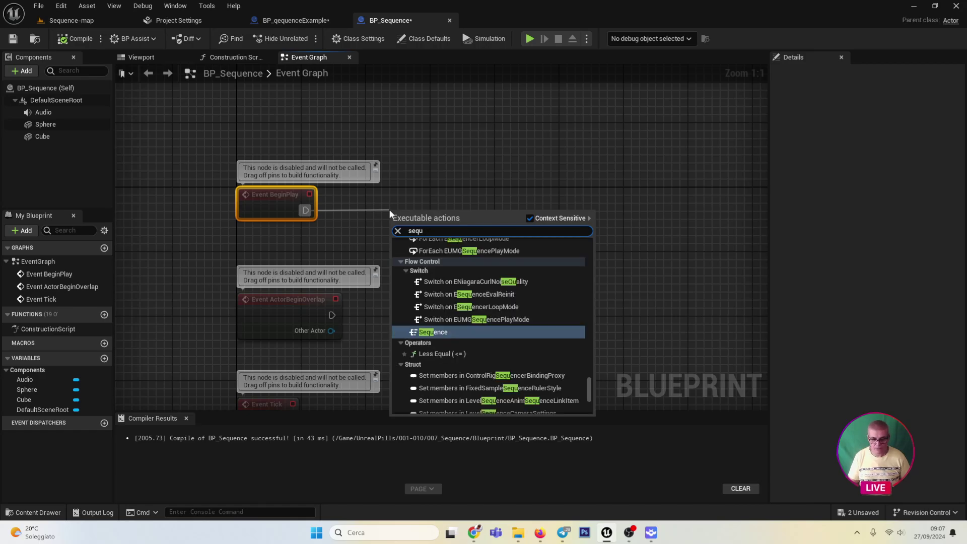
{"action": "type", "text": "en"}
{"action": "left_click", "coordinate": [427, 264]}
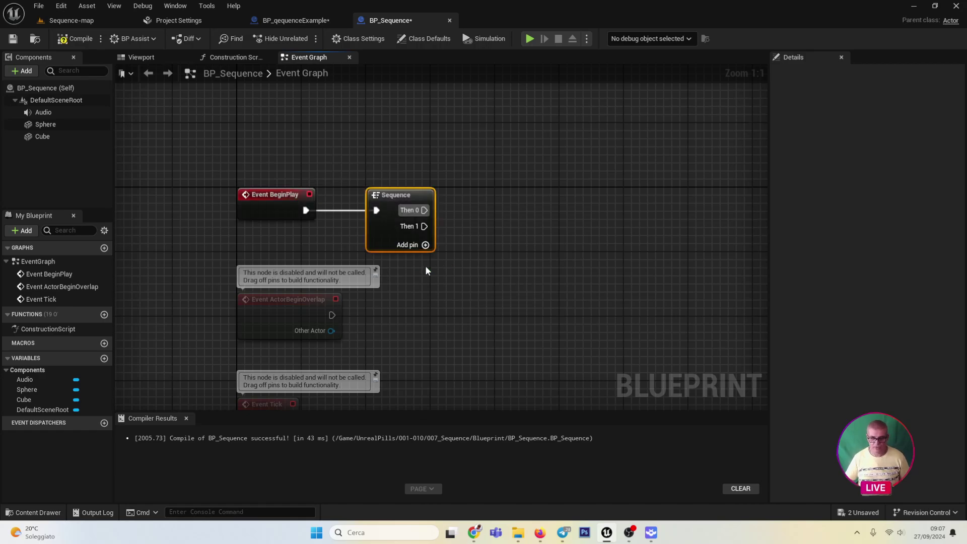
{"action": "left_click_drag", "start_coordinate": [410, 190], "coordinate": [538, 189]}
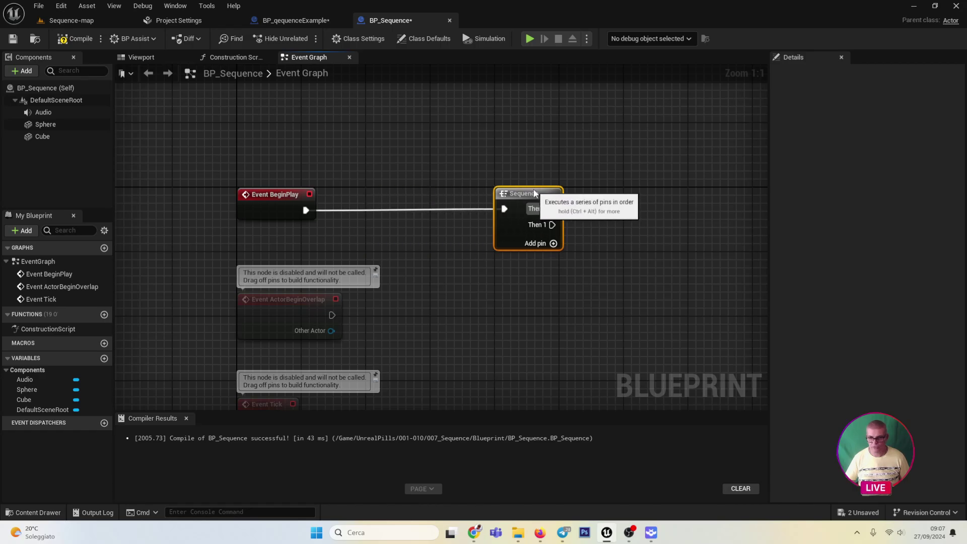
- Add five pins to the Sequence so it has outputs Then 0 through Then 6
{"action": "left_click", "coordinate": [553, 243]}
{"action": "left_click", "coordinate": [554, 259]}
{"action": "left_click", "coordinate": [554, 276]}
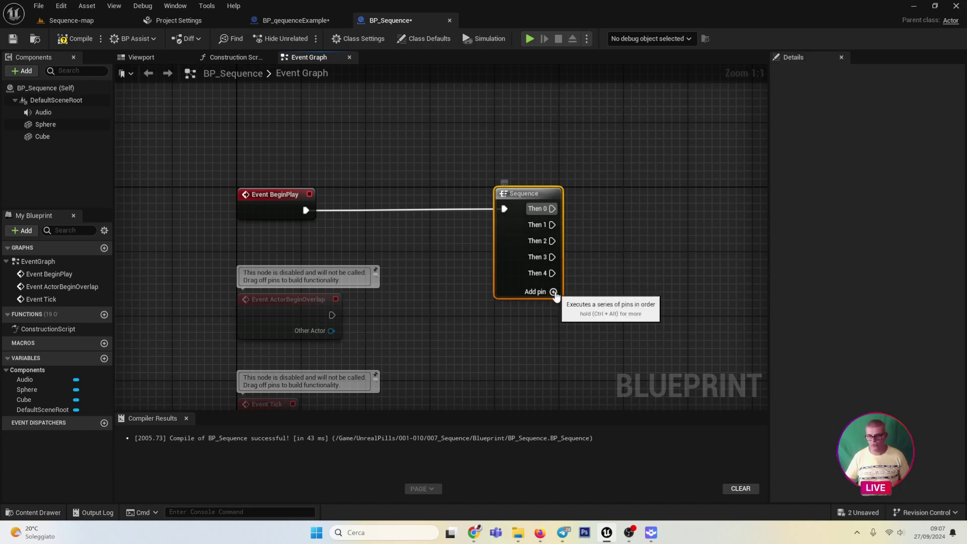
{"action": "left_click", "coordinate": [553, 292]}
{"action": "left_click", "coordinate": [553, 307]}
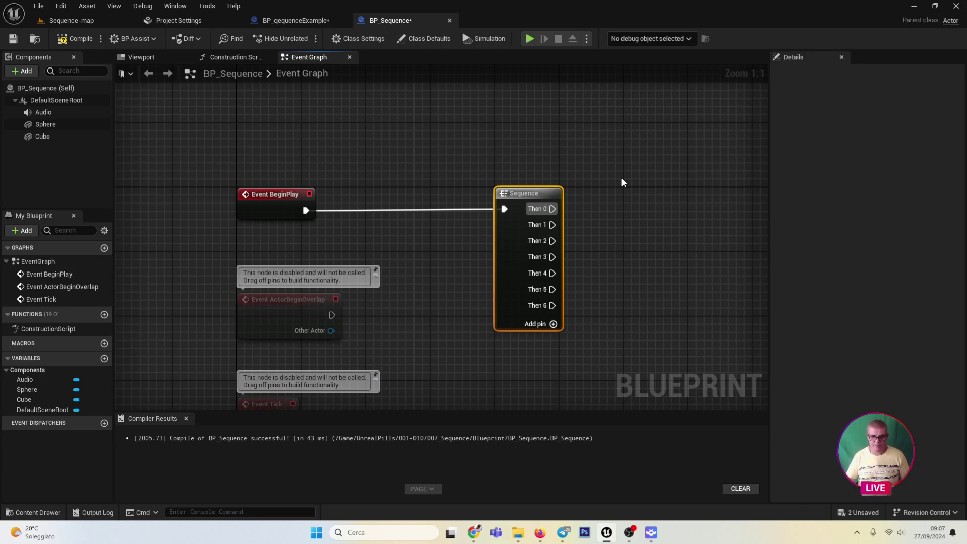
{"action": "right_click_drag", "start_coordinate": [622, 178], "coordinate": [304, 316]}
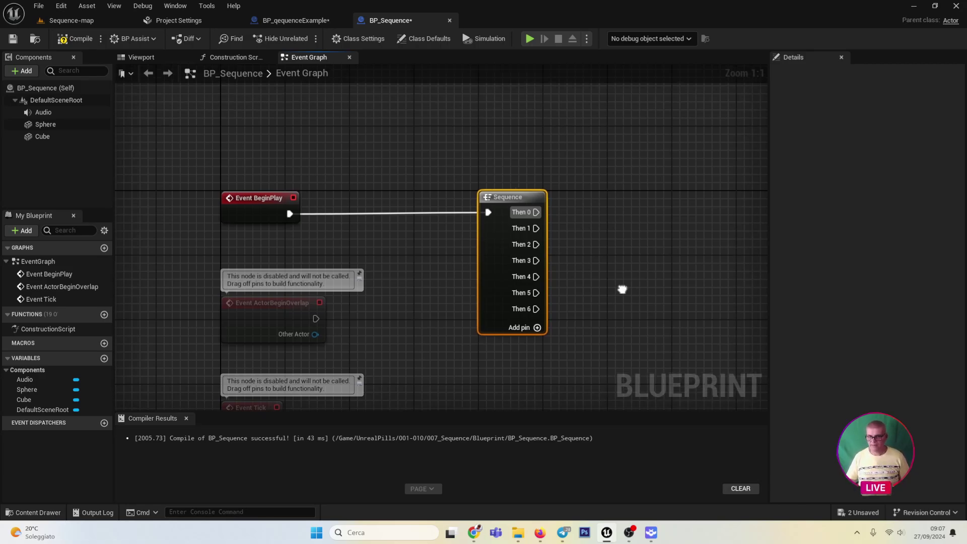
{"action": "right_click_drag", "start_coordinate": [425, 267], "coordinate": [472, 281]}
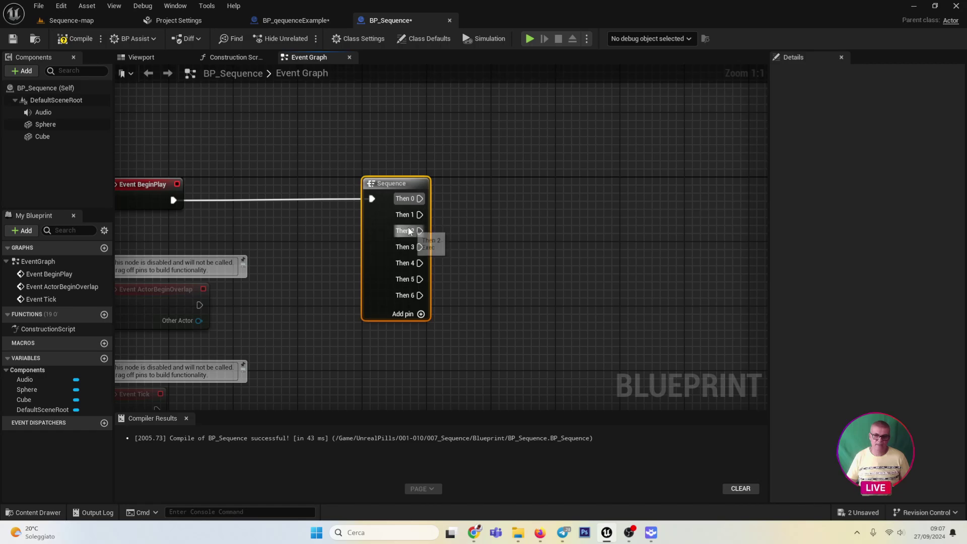
- Add an Enable Input node driven by the Sequence's Then 2 output
{"action": "left_click_drag", "start_coordinate": [420, 231], "coordinate": [506, 228]}
{"action": "type", "text": "enable"}
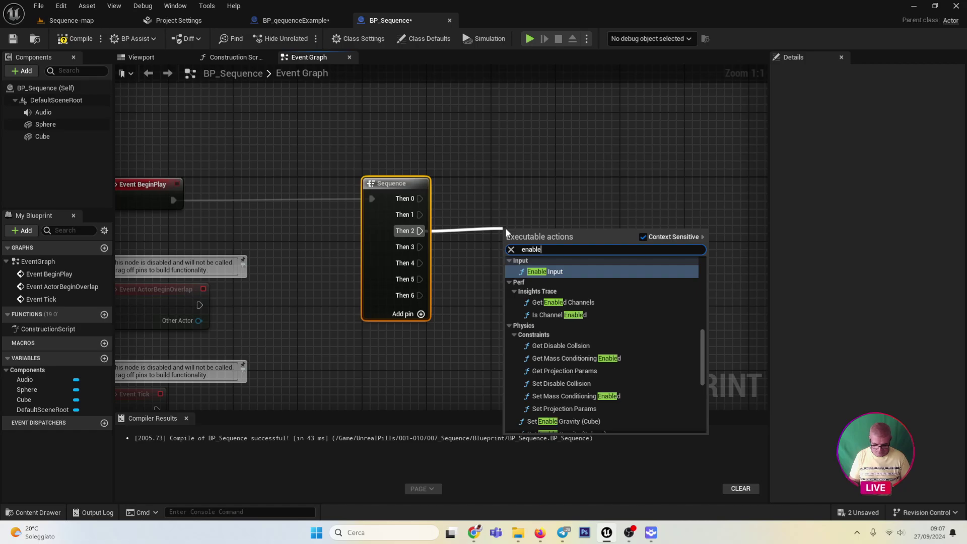
{"action": "type", "text": "in"}
{"action": "left_click", "coordinate": [549, 272]}
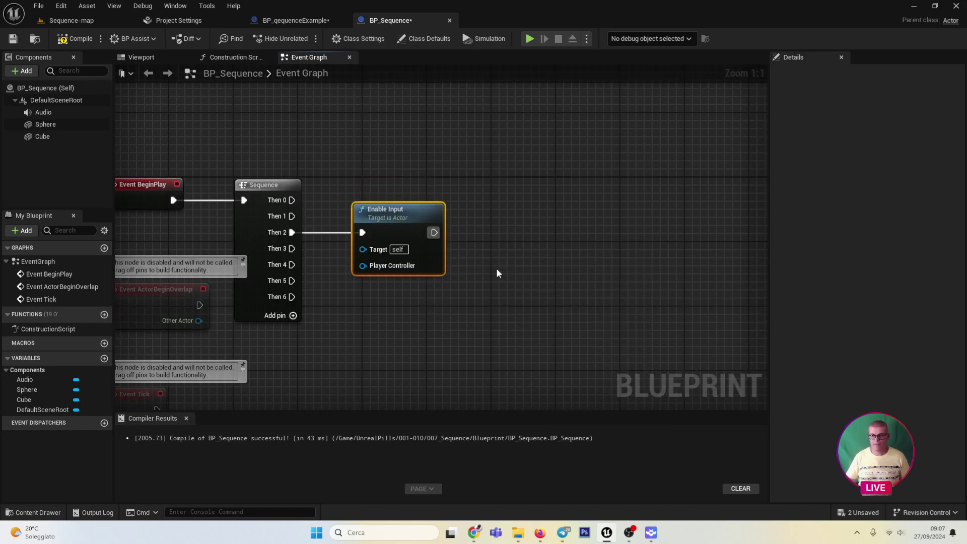
- Feed Enable Input's Player Controller pin from a Get Player Controller node
{"action": "right_click_drag", "start_coordinate": [319, 313], "coordinate": [469, 305]}
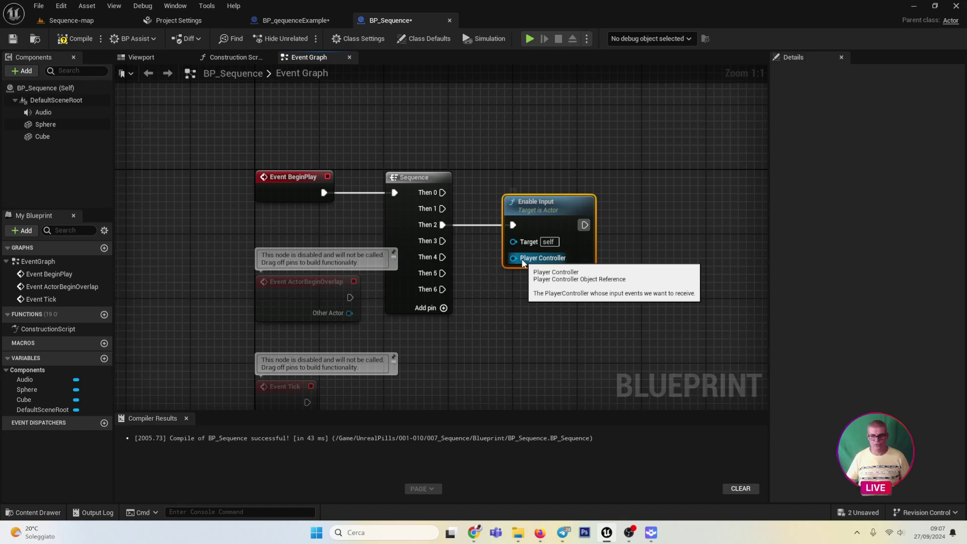
{"action": "left_click_drag", "start_coordinate": [514, 258], "coordinate": [482, 298]}
{"action": "type", "text": "getpl"}
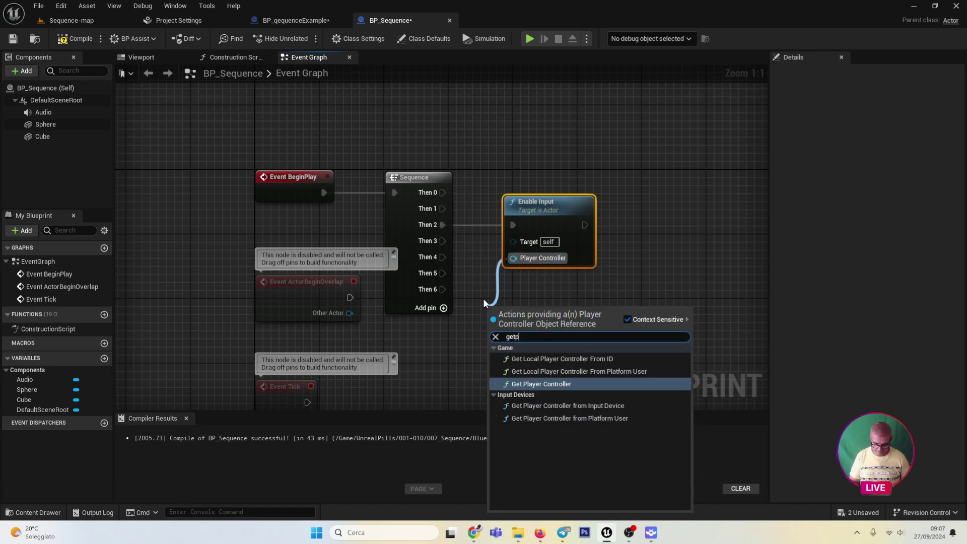
{"action": "key", "text": "Return"}
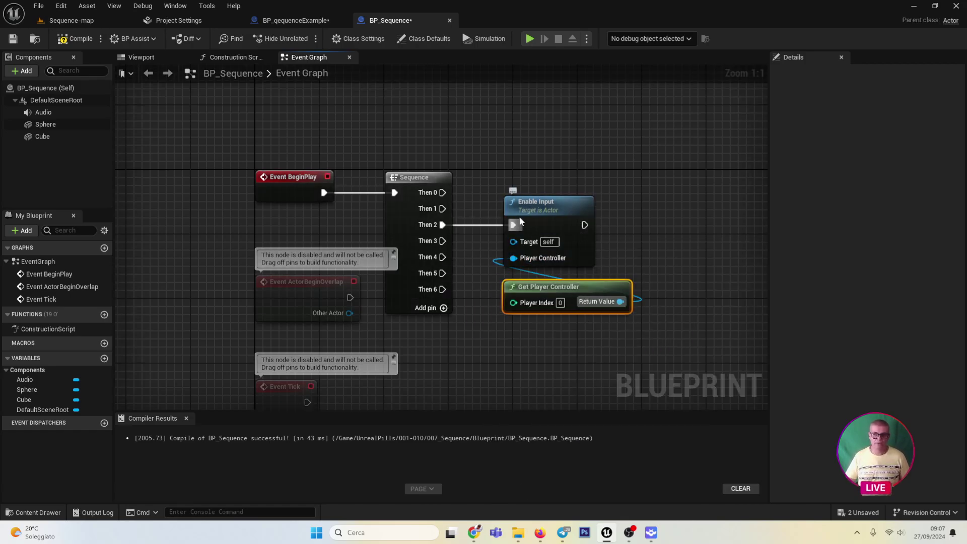
{"action": "left_click", "coordinate": [518, 216], "text": "ctrl"}
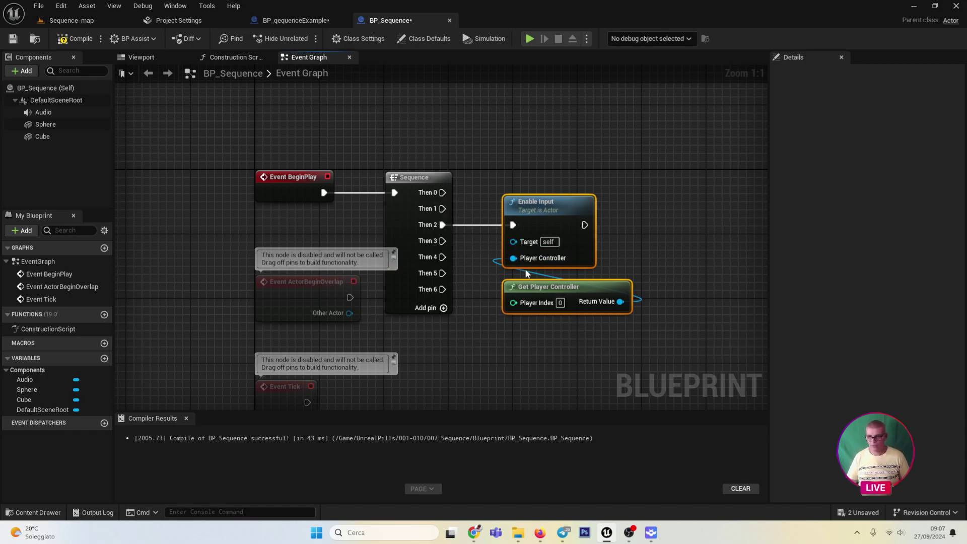
{"action": "right_click_drag", "start_coordinate": [588, 240], "coordinate": [489, 232]}
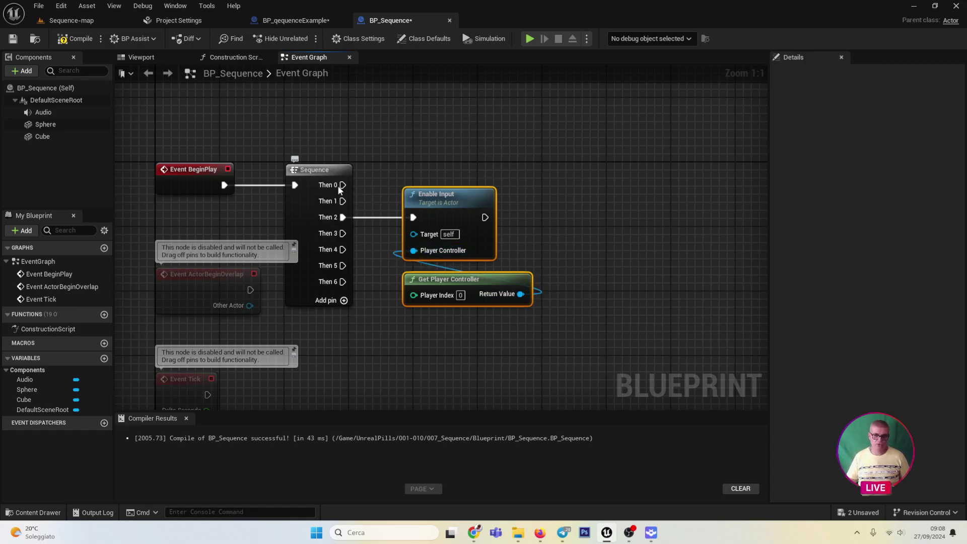
- Insert a new execution pin on the Sequence before Then 2
{"action": "left_click", "coordinate": [344, 223]}
{"action": "right_click", "coordinate": [344, 223]}
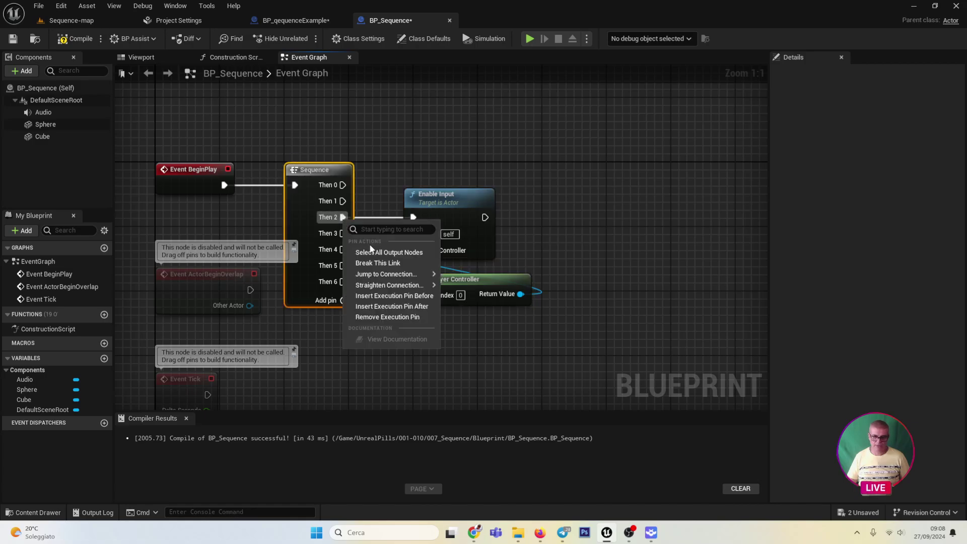
{"action": "left_click", "coordinate": [406, 297]}
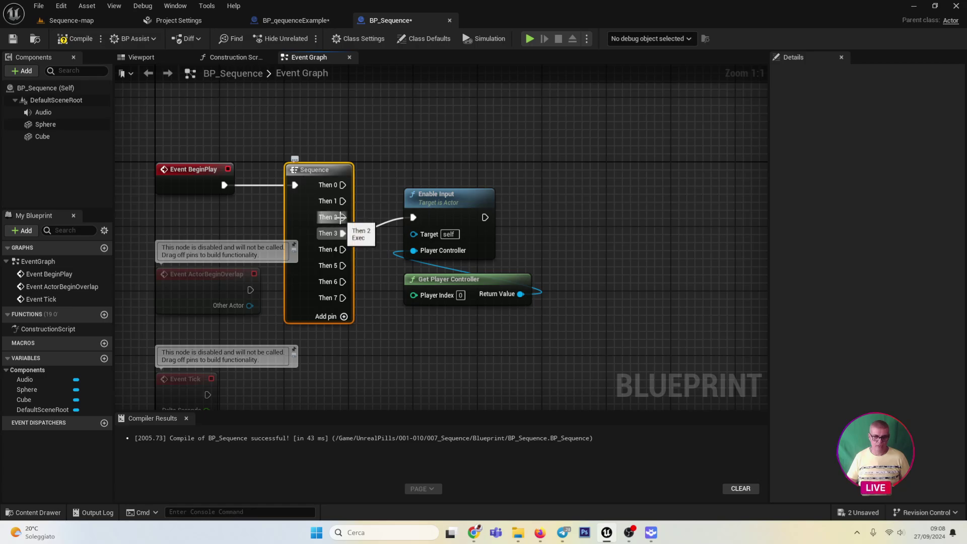
- Move Enable Input and Get Player Controller down-right to make room
{"action": "left_click_drag", "start_coordinate": [383, 178], "coordinate": [507, 317]}
{"action": "left_click_drag", "start_coordinate": [440, 198], "coordinate": [481, 213]}
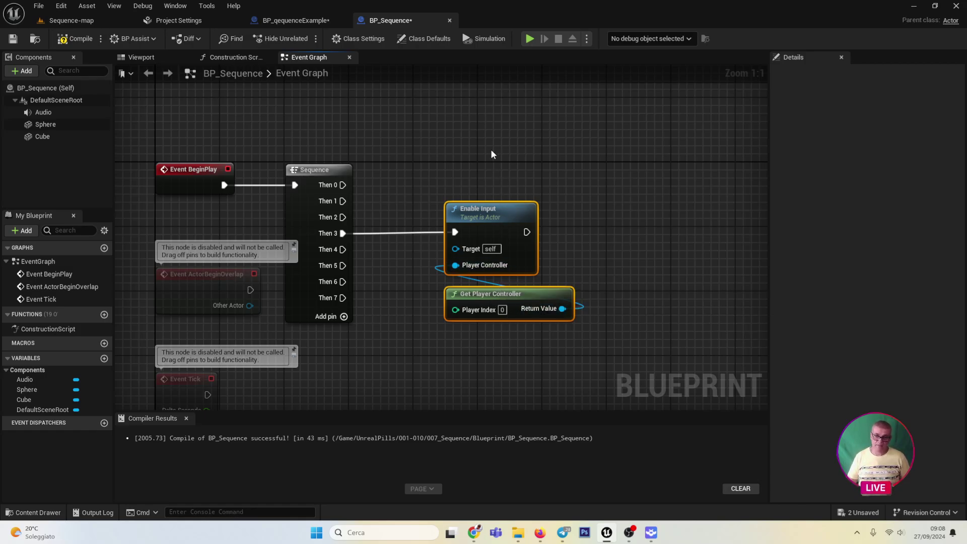
{"action": "left_click_drag", "start_coordinate": [489, 151], "coordinate": [502, 366]}
{"action": "left_click_drag", "start_coordinate": [342, 201], "coordinate": [409, 145]}
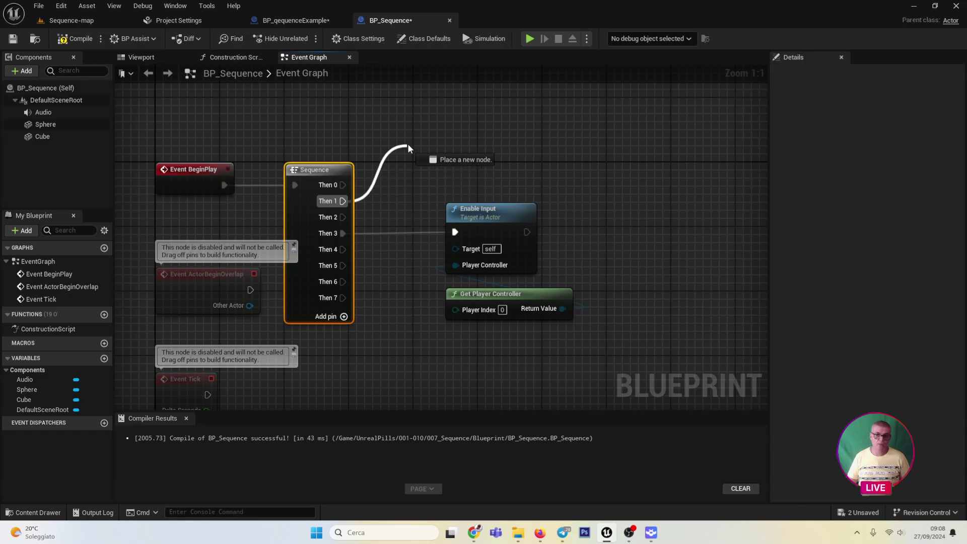
{"action": "left_click", "coordinate": [371, 174]}
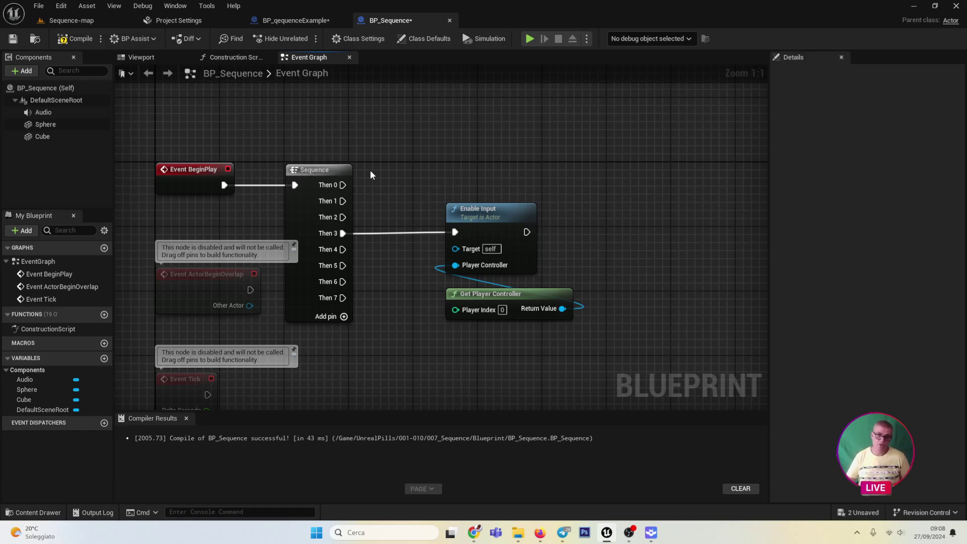
{"action": "scroll", "coordinate": [369, 170], "scroll_direction": "down", "scroll_amount": 3}
{"action": "left_click_drag", "start_coordinate": [342, 132], "coordinate": [474, 285]}
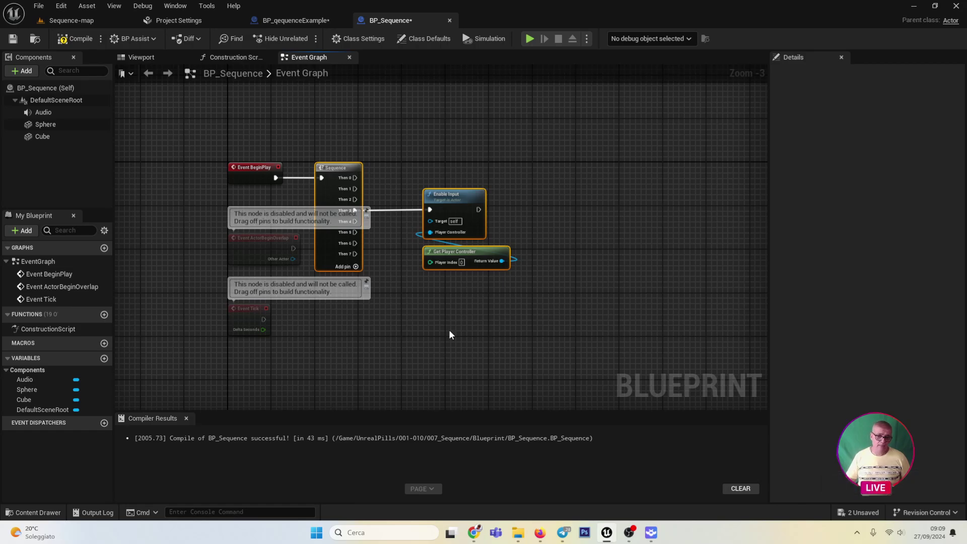
- Reposition the graph view and select Enable Input with Get Player Controller
{"action": "mouse_move", "coordinate": [449, 331]}
{"action": "right_mouse_down"}
{"action": "mouse_move", "coordinate": [479, 306]}
{"action": "mouse_move", "coordinate": [343, 403]}
{"action": "right_mouse_up"}
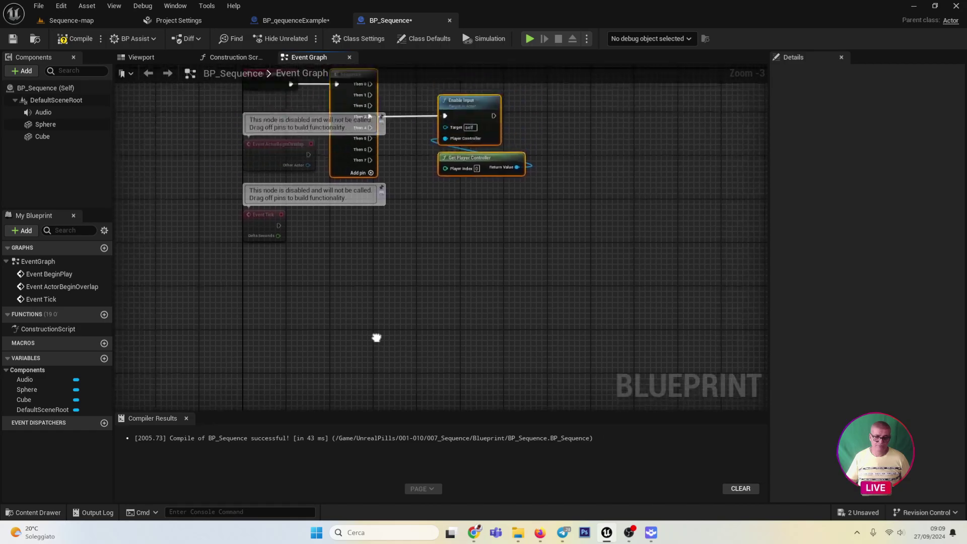
{"action": "right_click_drag", "start_coordinate": [342, 404], "coordinate": [376, 400]}
{"action": "left_click", "coordinate": [495, 244]}
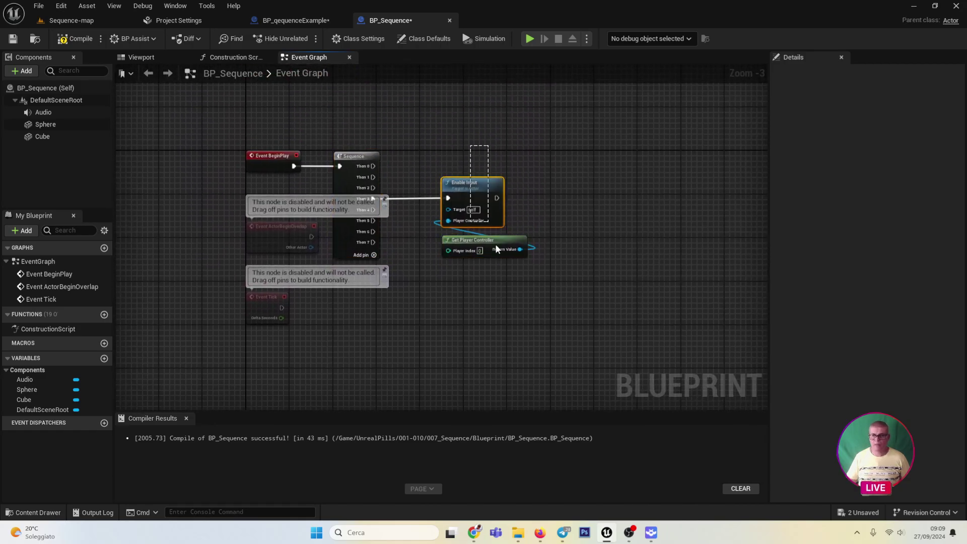
{"action": "left_click_drag", "start_coordinate": [492, 168], "coordinate": [514, 321]}
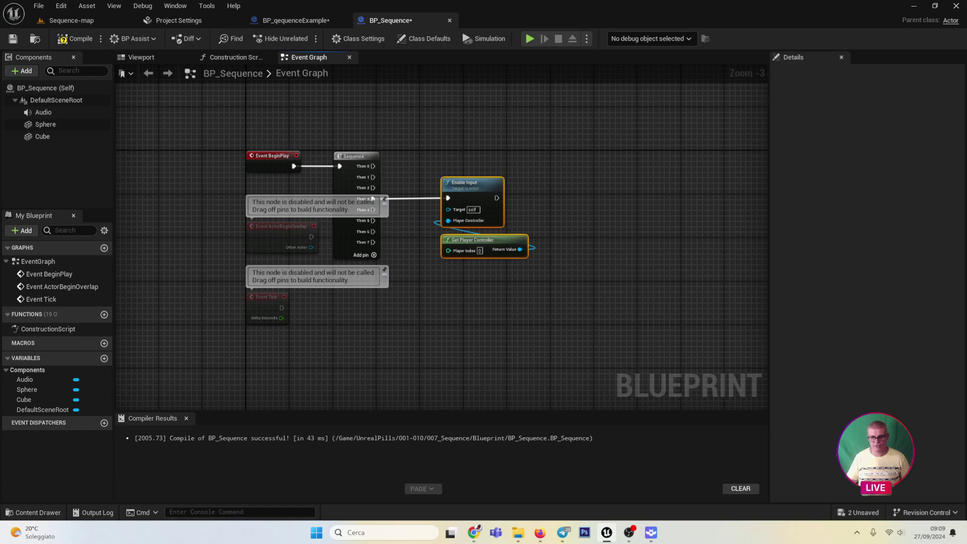
- Place a Keyboard Events E key event node in the graph
{"action": "right_click_drag", "start_coordinate": [246, 396], "coordinate": [334, 301]}
{"action": "right_click", "coordinate": [346, 285]}
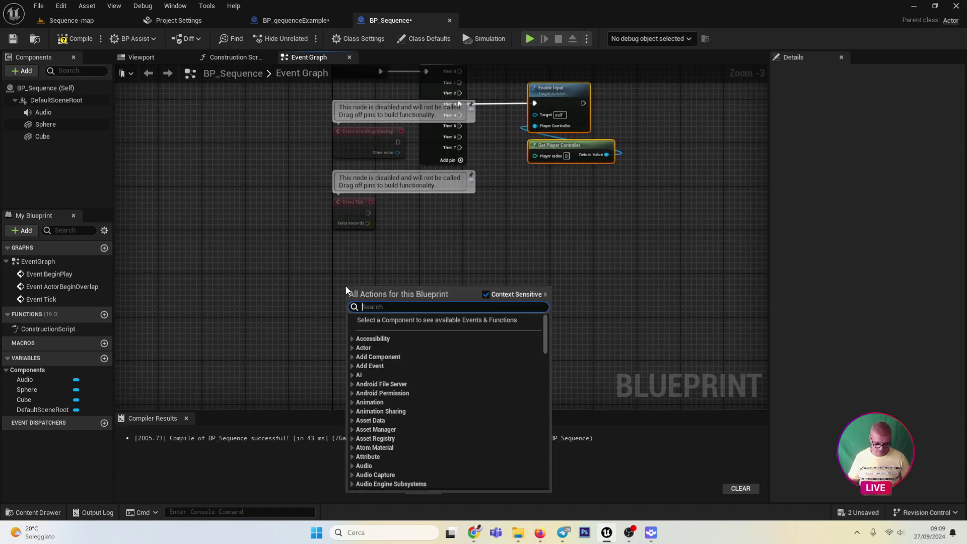
{"action": "type", "text": "e key"}
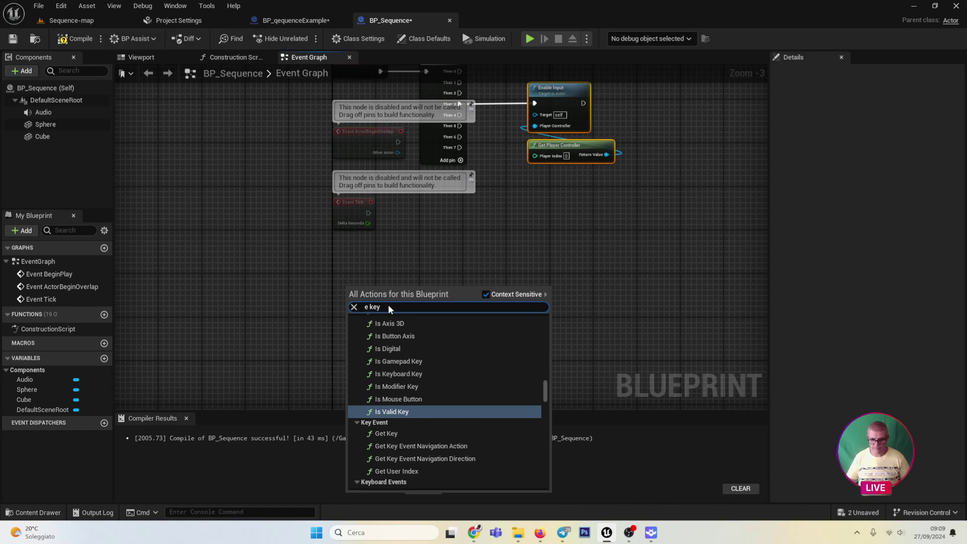
{"action": "left_click_drag", "start_coordinate": [545, 393], "coordinate": [548, 401]}
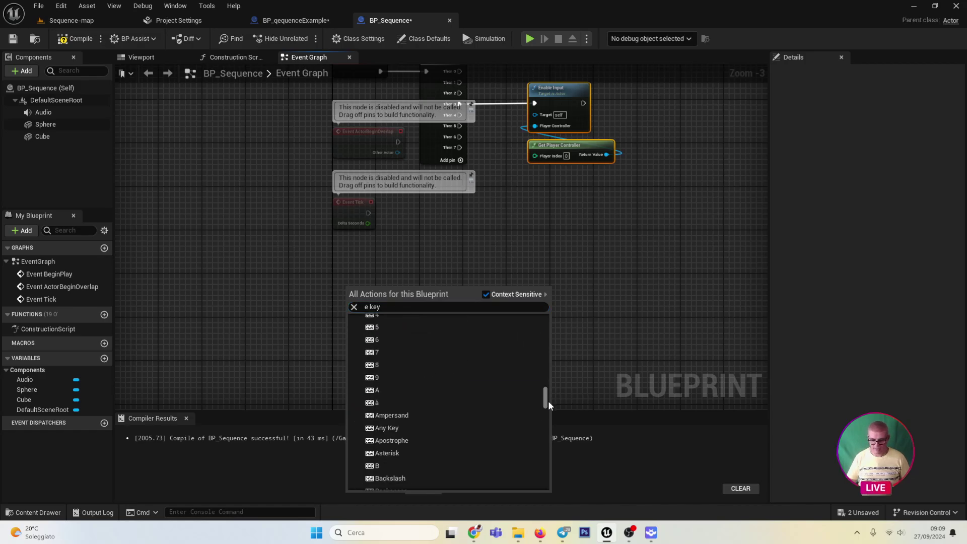
{"action": "scroll", "coordinate": [434, 434], "scroll_direction": "down", "scroll_amount": 2}
{"action": "scroll", "coordinate": [433, 437], "scroll_direction": "down", "scroll_amount": 2}
{"action": "scroll", "coordinate": [435, 433], "scroll_direction": "down", "scroll_amount": 1}
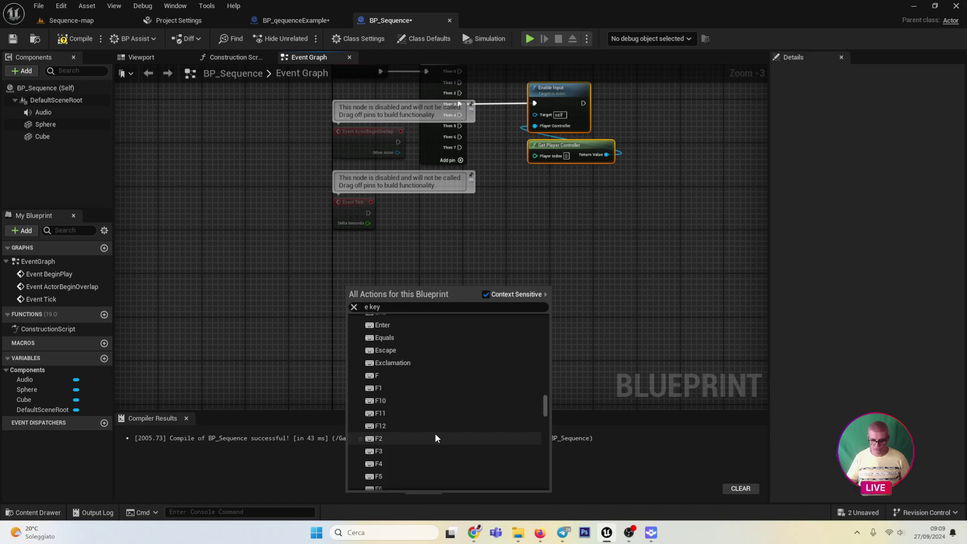
{"action": "scroll", "coordinate": [434, 432], "scroll_direction": "up", "scroll_amount": 2}
{"action": "left_click", "coordinate": [383, 372]}
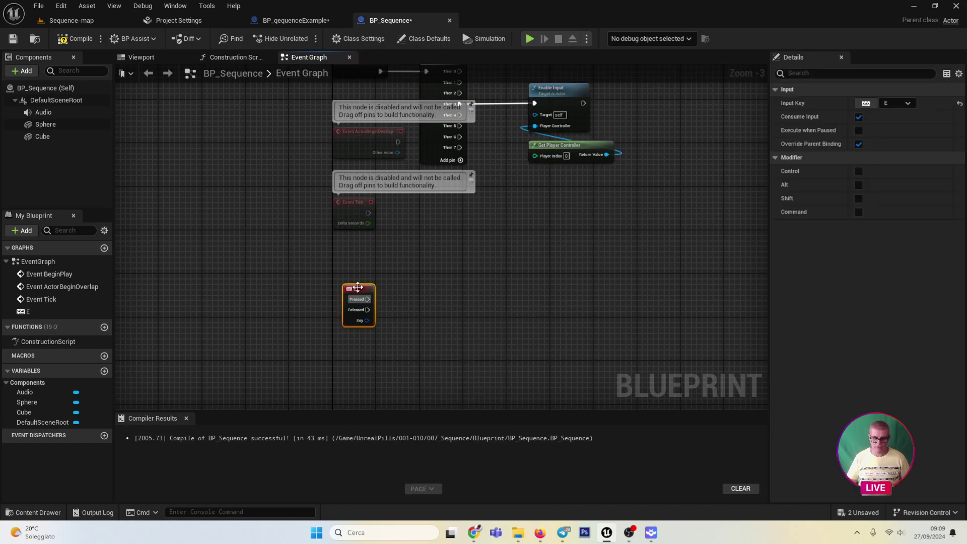
{"action": "scroll", "coordinate": [416, 322], "scroll_direction": "up", "scroll_amount": 3}
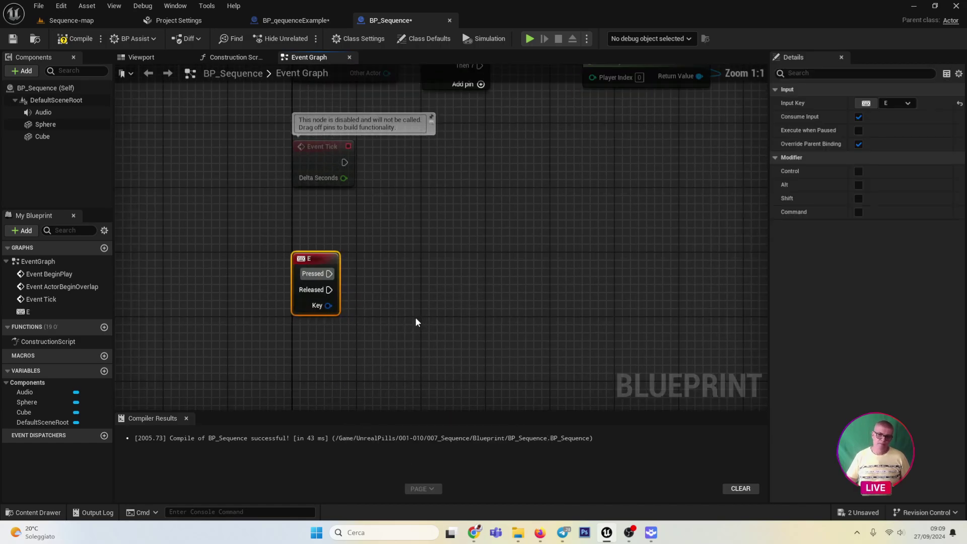
{"action": "left_click_drag", "start_coordinate": [329, 273], "coordinate": [457, 273]}
- Attach a Sequence node to E's Pressed output and extend it to Then 0–Then 6
{"action": "type", "text": "sequen"}
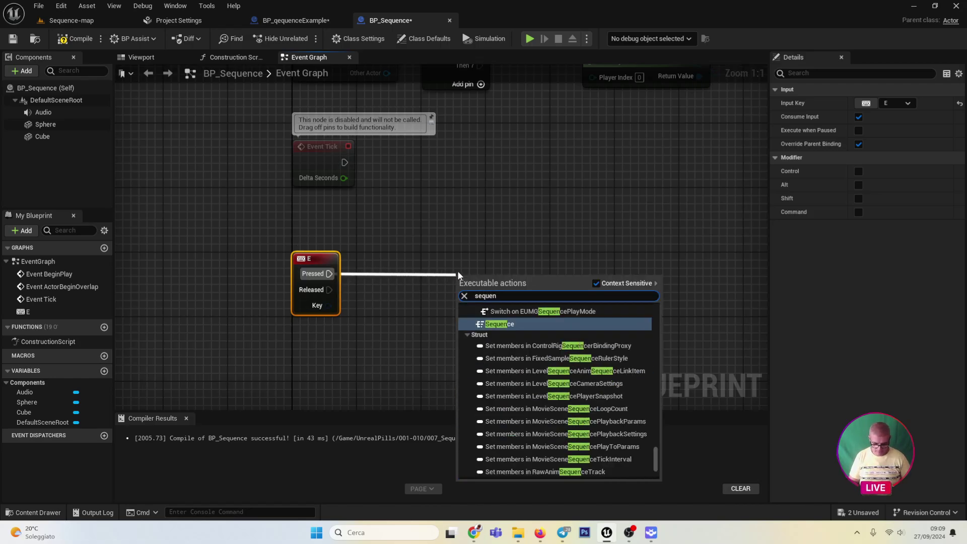
{"action": "type", "text": "ce"}
{"action": "key", "text": "Return"}
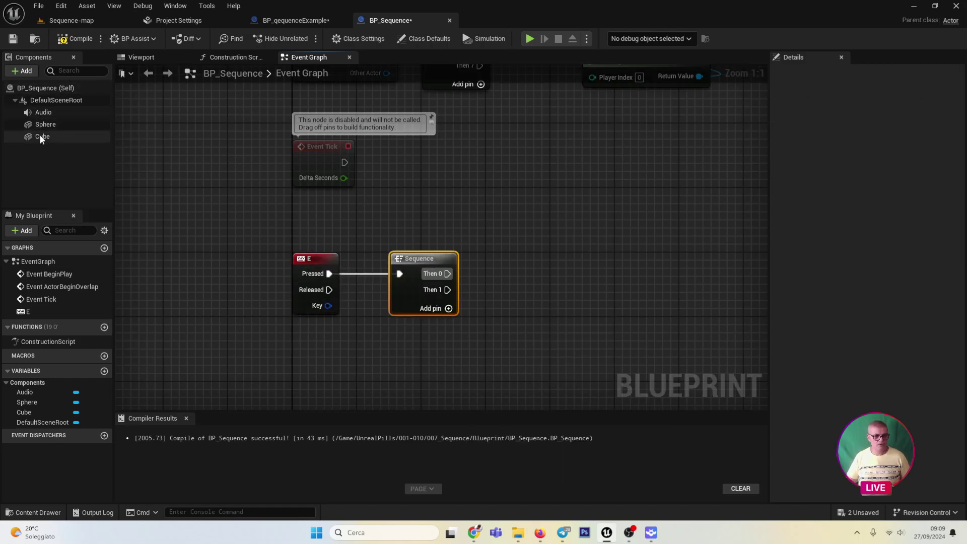
{"action": "left_click", "coordinate": [436, 309]}
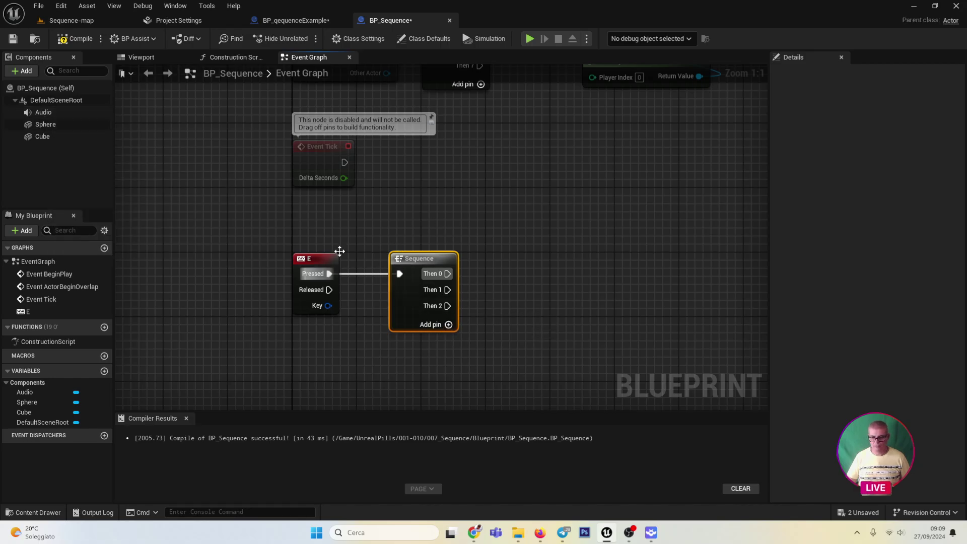
{"action": "left_click", "coordinate": [448, 324]}
{"action": "left_click", "coordinate": [448, 340]}
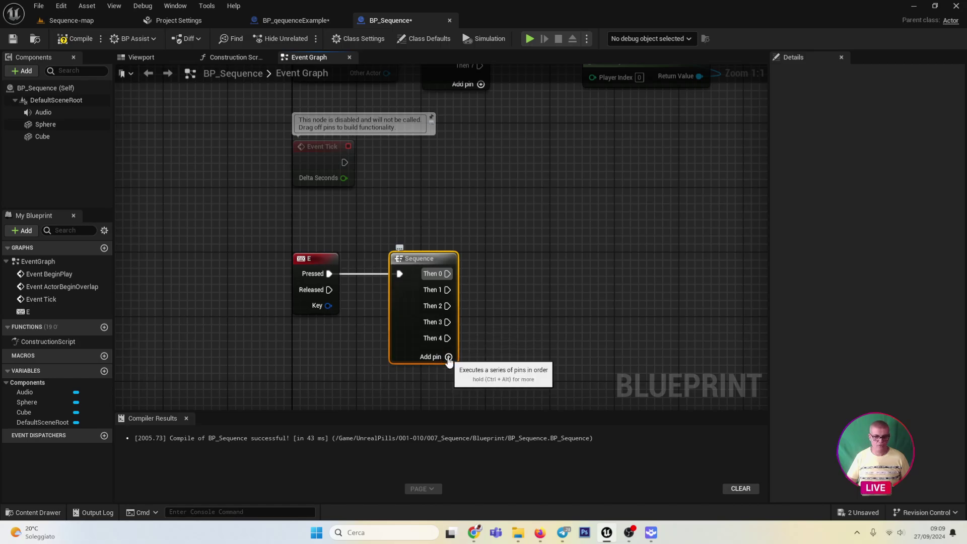
{"action": "left_click", "coordinate": [448, 356]}
{"action": "left_click", "coordinate": [448, 373]}
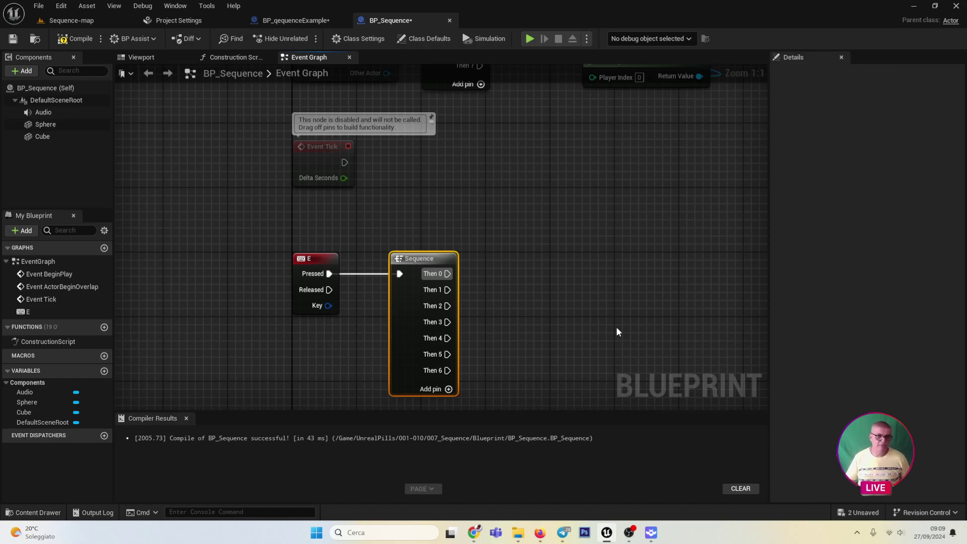
{"action": "right_click_drag", "start_coordinate": [617, 330], "coordinate": [610, 271]}
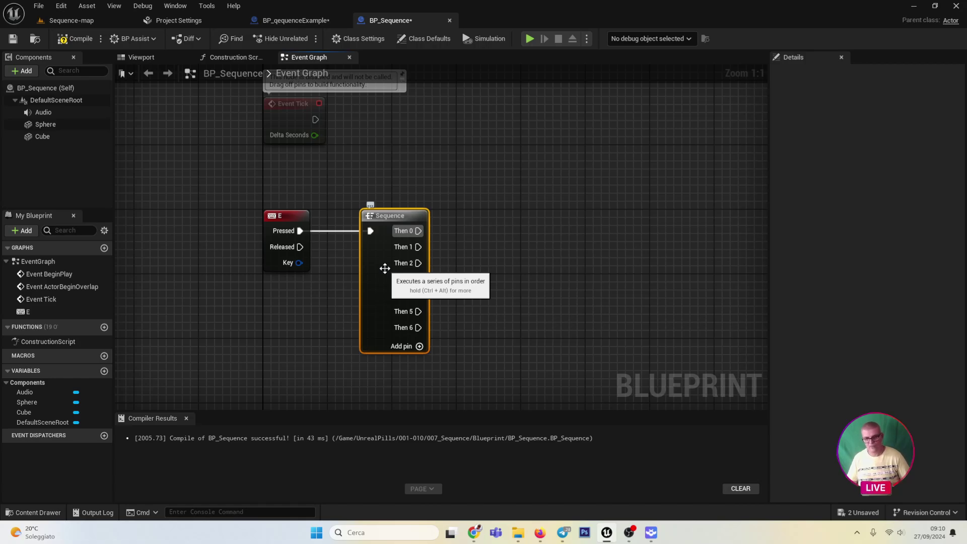
- Tick Simulate Physics in Details for the Sphere and Cube components
{"action": "right_click_drag", "start_coordinate": [473, 255], "coordinate": [453, 227]}
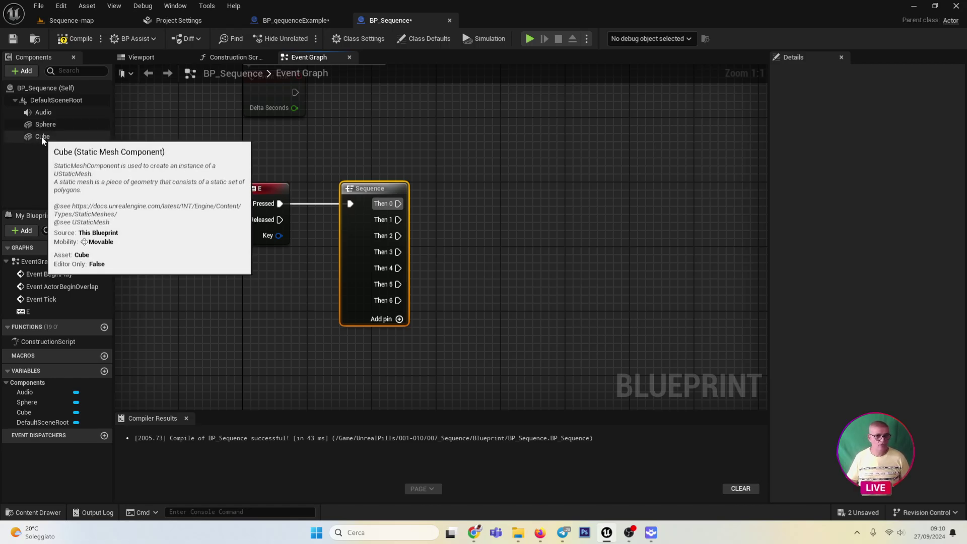
{"action": "left_click", "coordinate": [46, 124]}
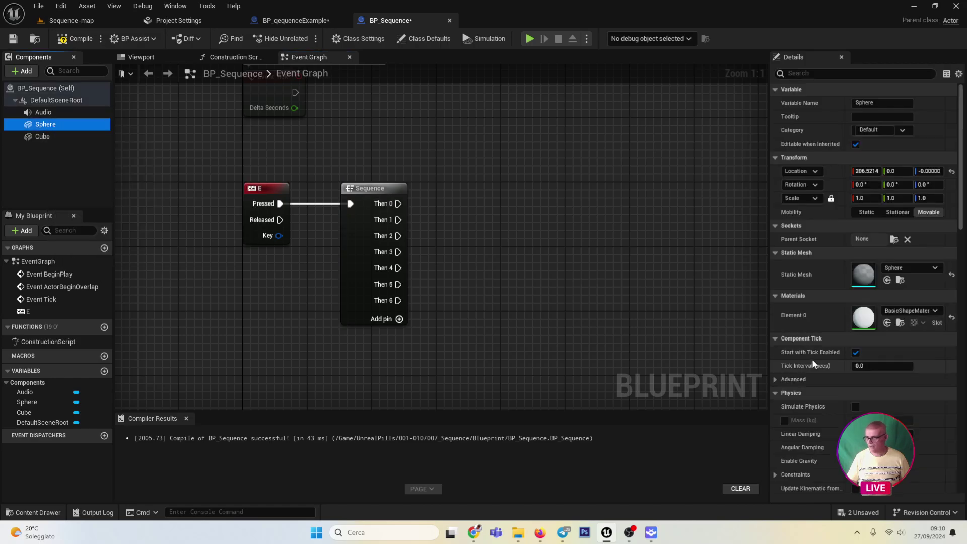
{"action": "left_click", "coordinate": [856, 406]}
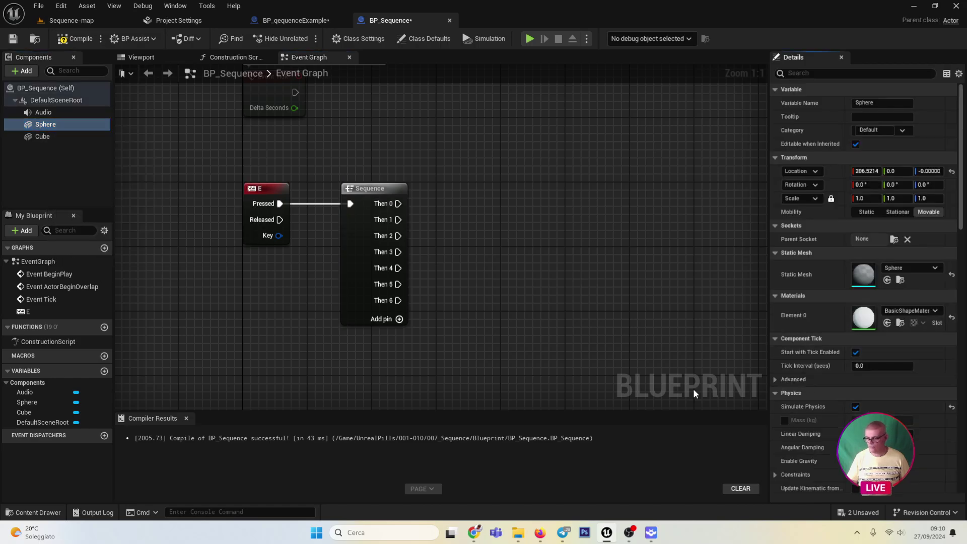
{"action": "left_click", "coordinate": [43, 137]}
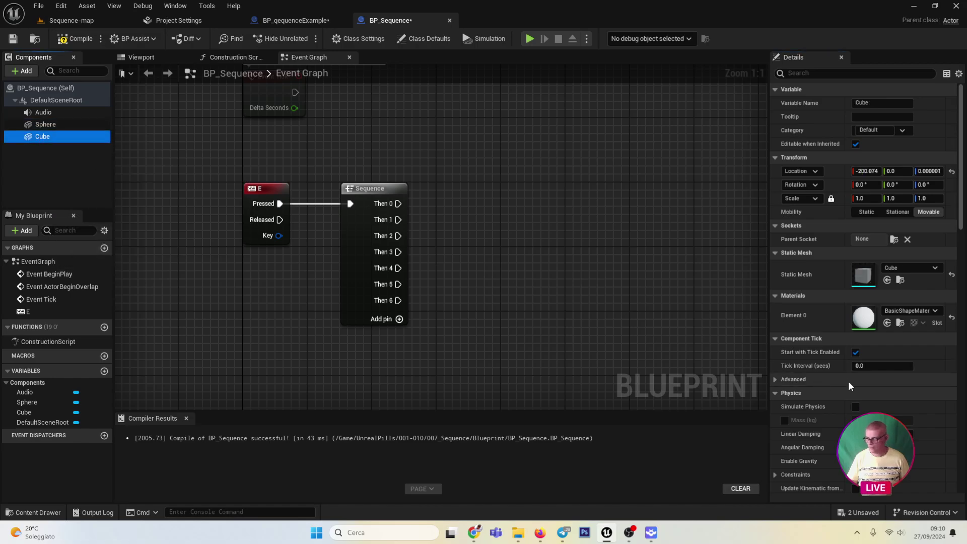
{"action": "left_click", "coordinate": [856, 407]}
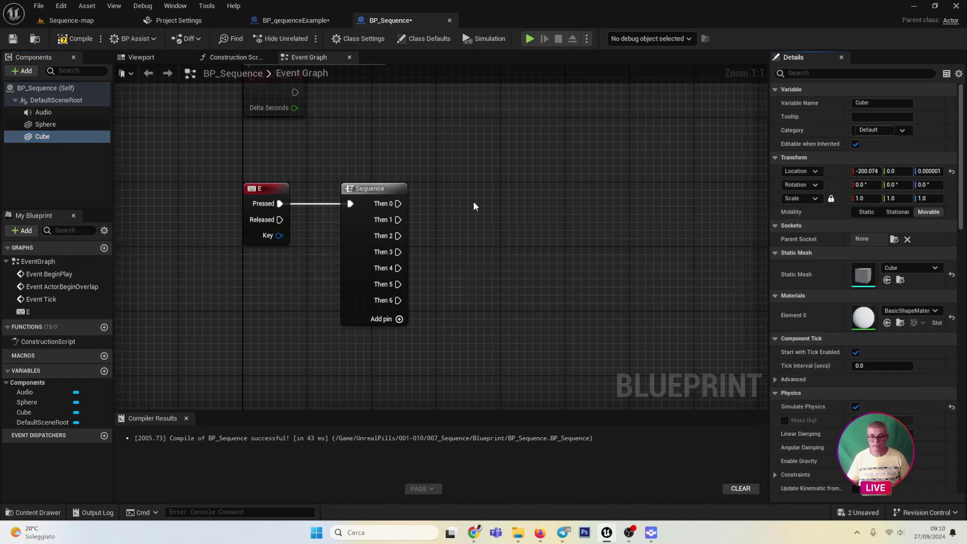
- Create an Add Impulse node on a Sphere reference with Impulse Z 100000
{"action": "right_click_drag", "start_coordinate": [473, 201], "coordinate": [394, 189]}
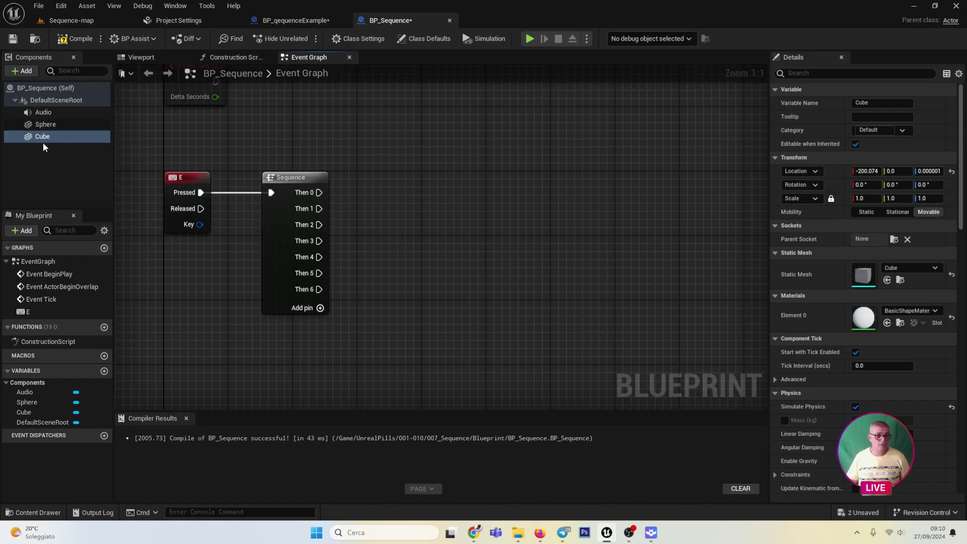
{"action": "mouse_move", "coordinate": [49, 122]}
{"action": "left_mouse_down"}
{"action": "mouse_move", "coordinate": [368, 223]}
{"action": "mouse_move", "coordinate": [479, 174]}
{"action": "left_mouse_up"}
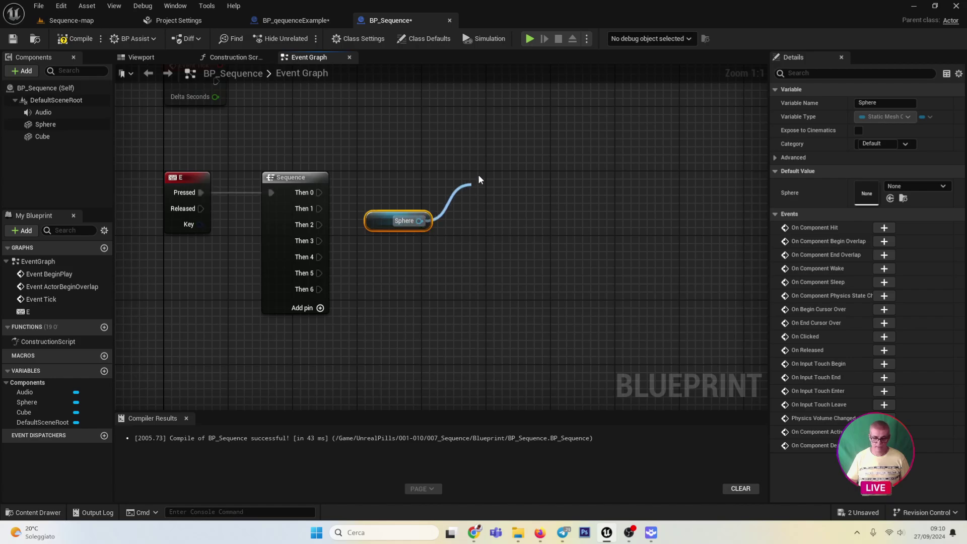
{"action": "type", "text": "addim"}
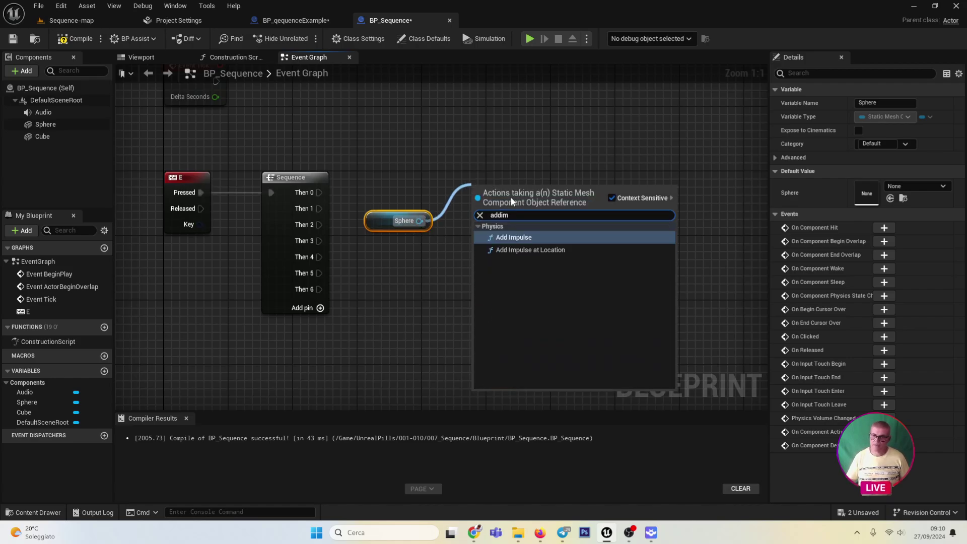
{"action": "left_click", "coordinate": [517, 241]}
{"action": "left_click", "coordinate": [549, 249]}
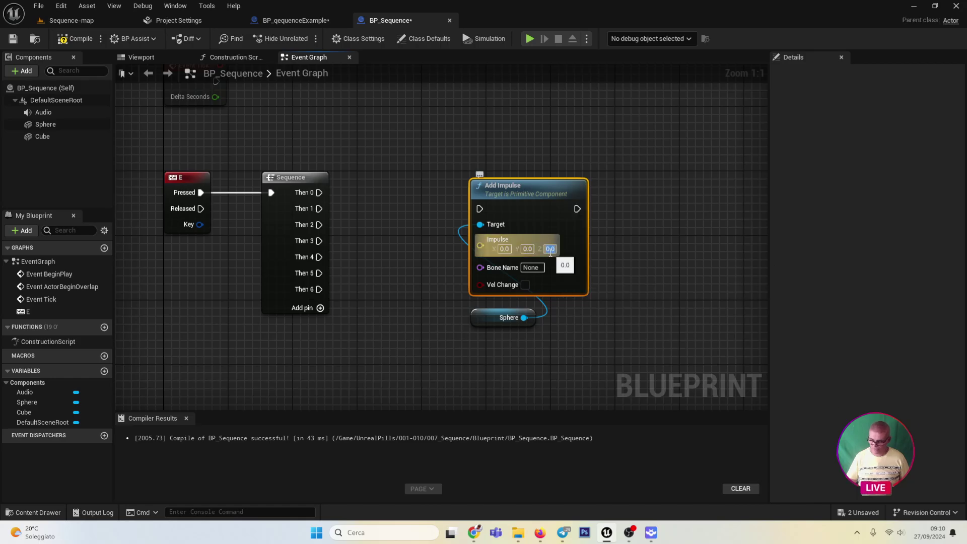
{"action": "type", "text": "100000"}
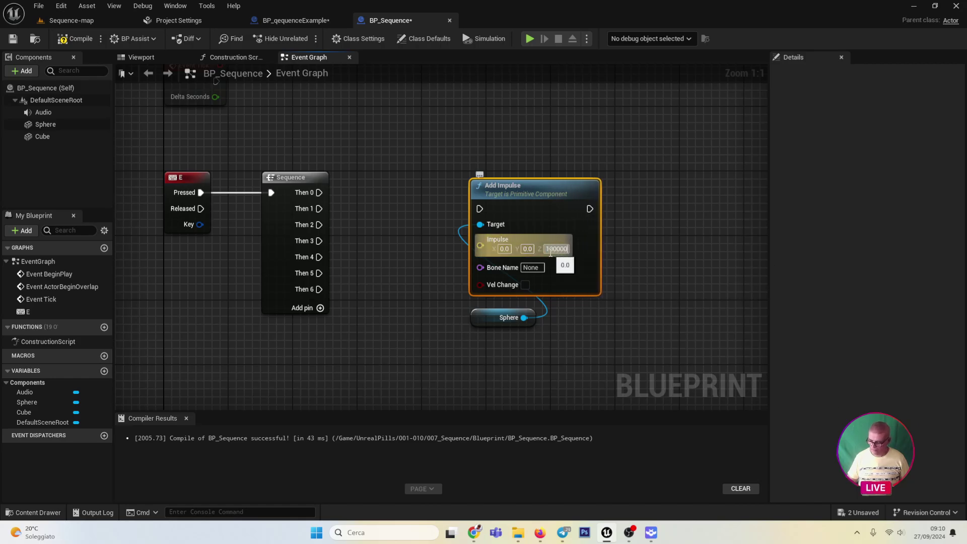
{"action": "key", "text": "Return"}
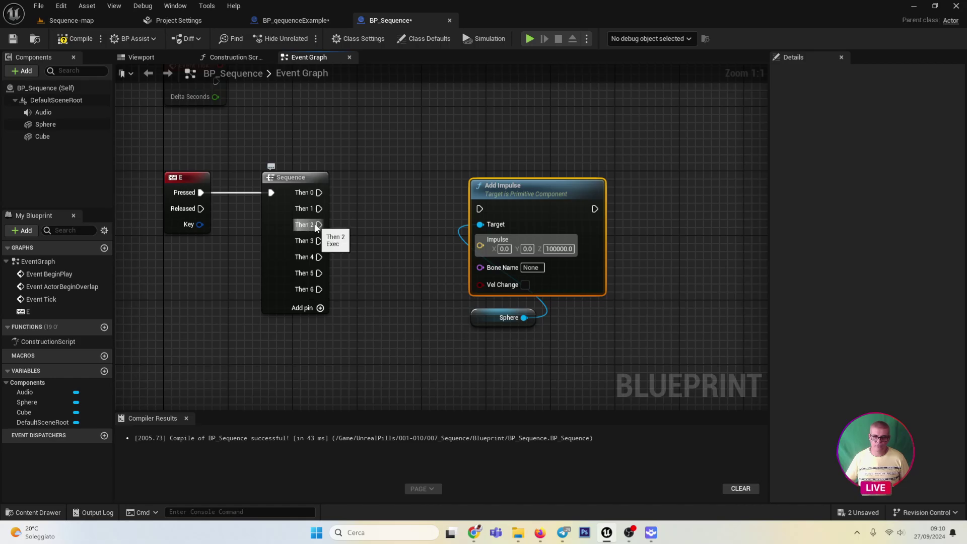
- Wire the E-key Sequence's Then 2 into Add Impulse and reposition the nodes
{"action": "left_click_drag", "start_coordinate": [319, 225], "coordinate": [480, 209]}
{"action": "left_click_drag", "start_coordinate": [469, 170], "coordinate": [552, 346]}
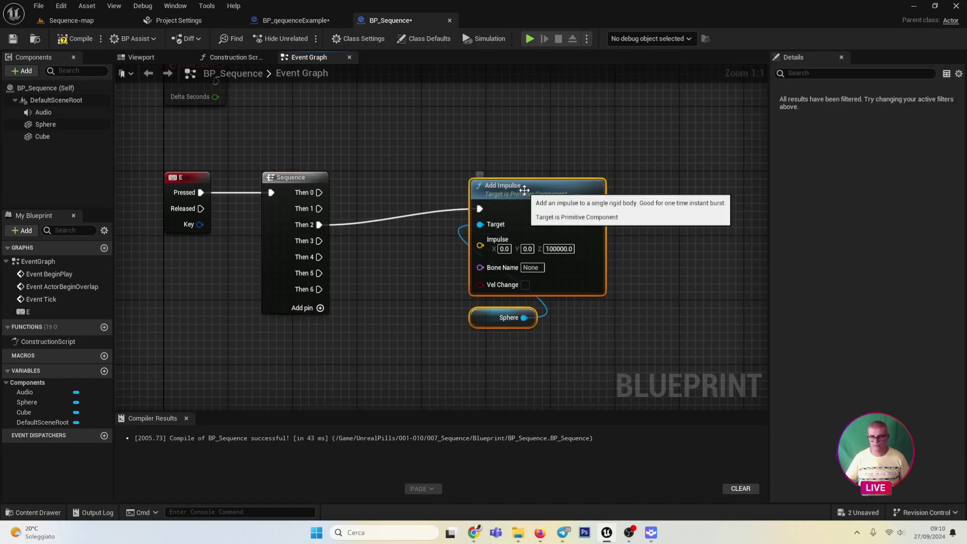
{"action": "left_click_drag", "start_coordinate": [524, 192], "coordinate": [540, 209]}
{"action": "right_click_drag", "start_coordinate": [540, 208], "coordinate": [518, 84]}
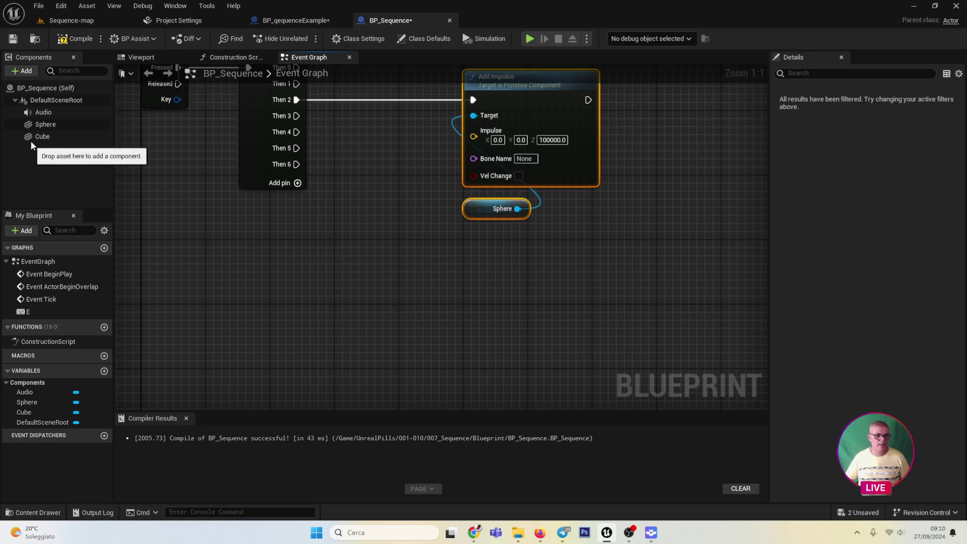
- Add an Add Impulse node targeting the Cube and place it under the Sphere's impulse nodes
{"action": "mouse_move", "coordinate": [36, 137]}
{"action": "left_mouse_down"}
{"action": "mouse_move", "coordinate": [364, 330]}
{"action": "mouse_move", "coordinate": [573, 262]}
{"action": "left_mouse_up"}
{"action": "type", "text": "addim"}
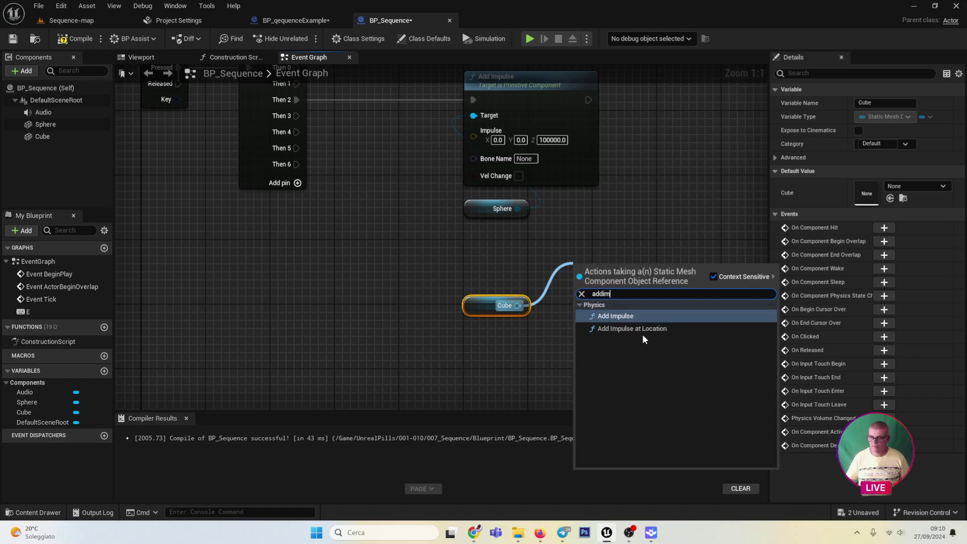
{"action": "left_click", "coordinate": [642, 337]}
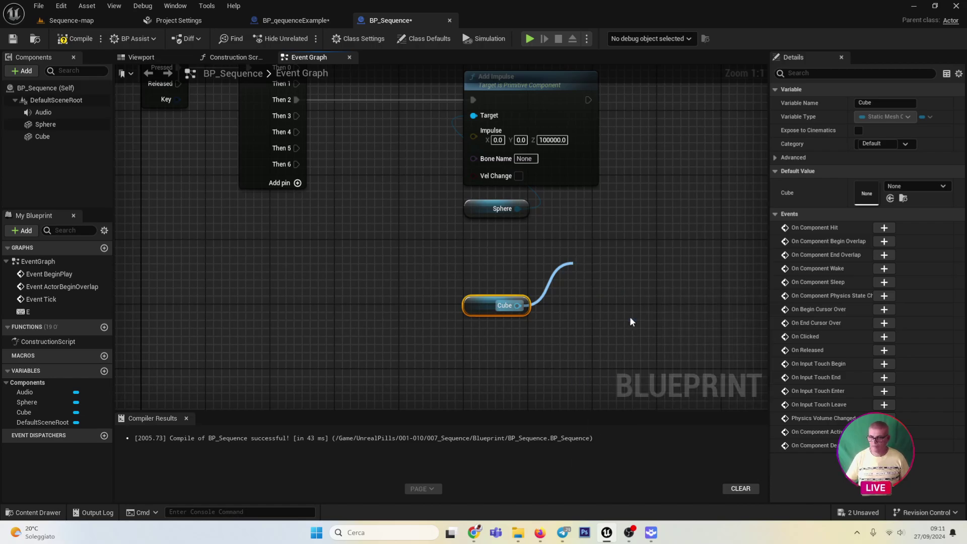
{"action": "right_click_drag", "start_coordinate": [537, 289], "coordinate": [531, 298]}
{"action": "scroll", "coordinate": [422, 242], "scroll_direction": "down", "scroll_amount": 3}
{"action": "left_click_drag", "start_coordinate": [454, 249], "coordinate": [471, 363]}
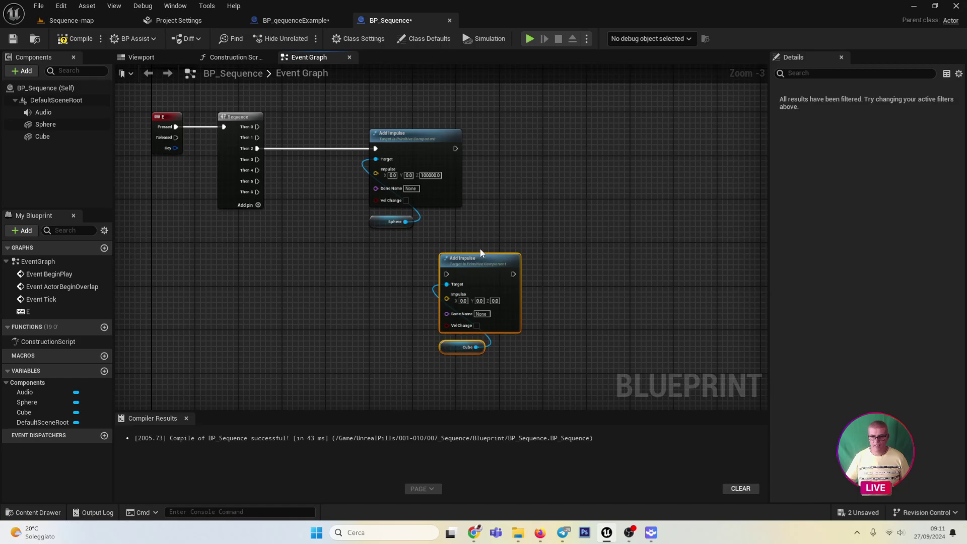
{"action": "left_click_drag", "start_coordinate": [501, 272], "coordinate": [411, 262]}
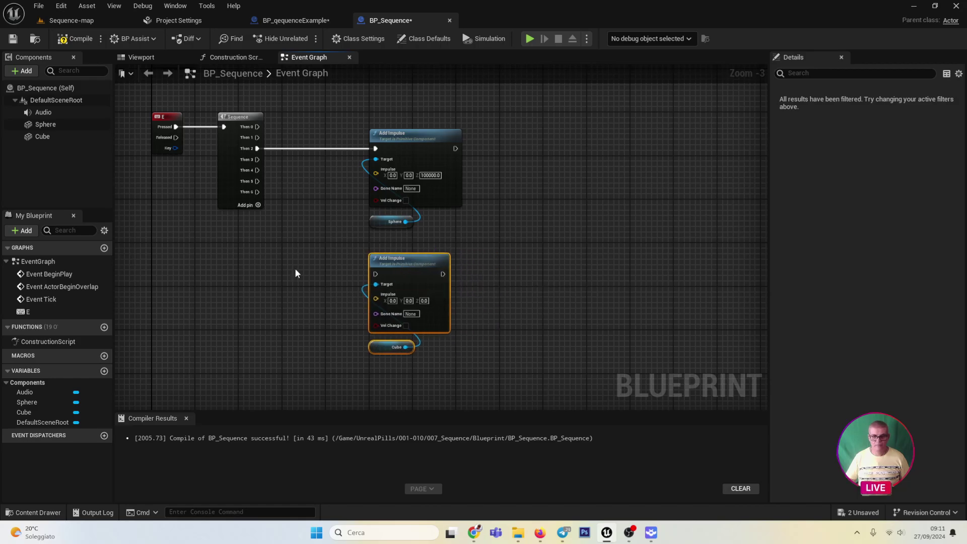
{"action": "left_click", "coordinate": [387, 347]}
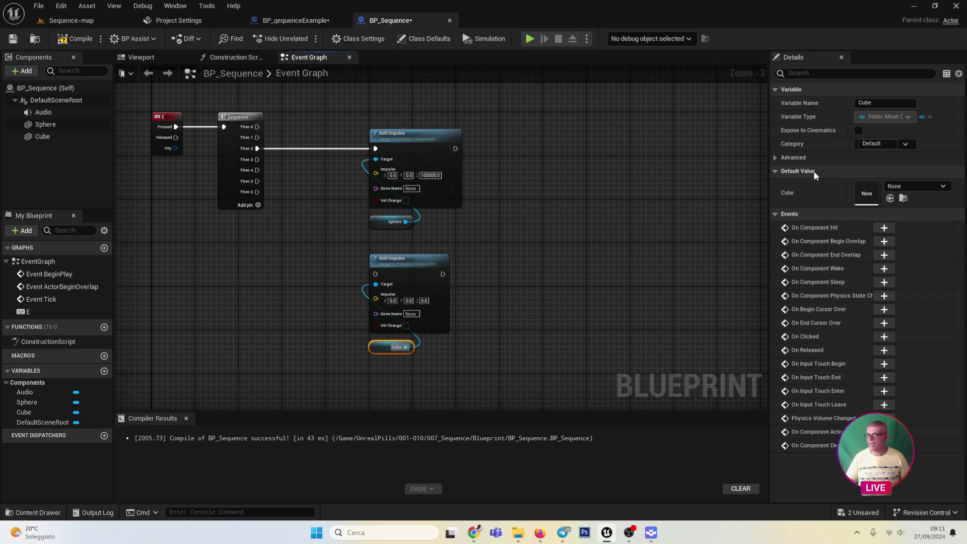
{"action": "left_click", "coordinate": [42, 136]}
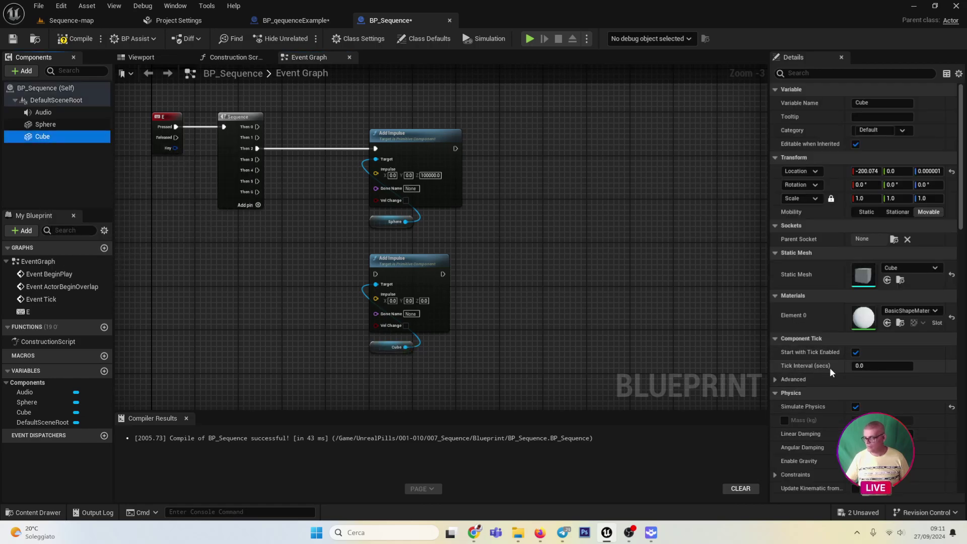
{"action": "scroll", "coordinate": [422, 305], "scroll_direction": "up", "scroll_amount": 4}
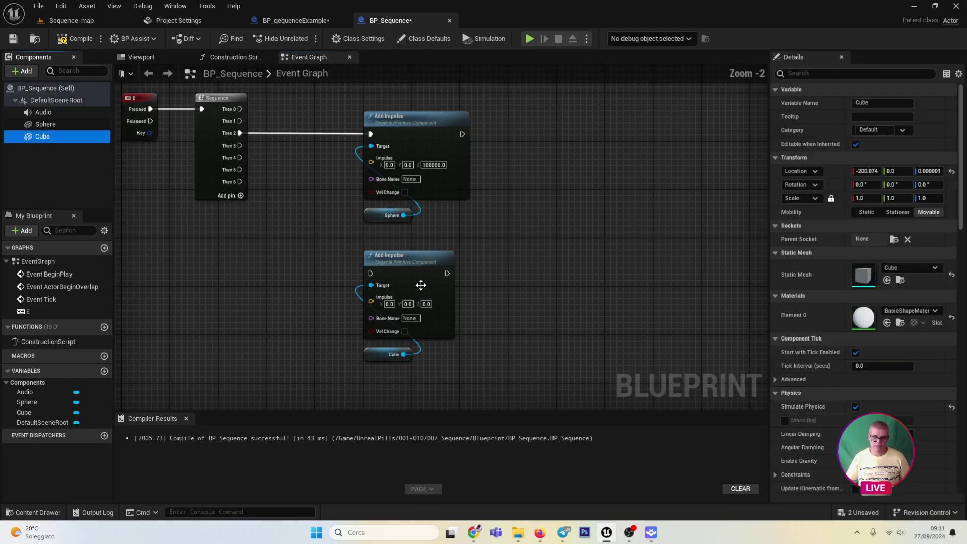
- Set the Cube impulse's Z to 100000 and wire Sequence Then 4 into it
{"action": "left_click", "coordinate": [422, 308]}
{"action": "type", "text": "1"}
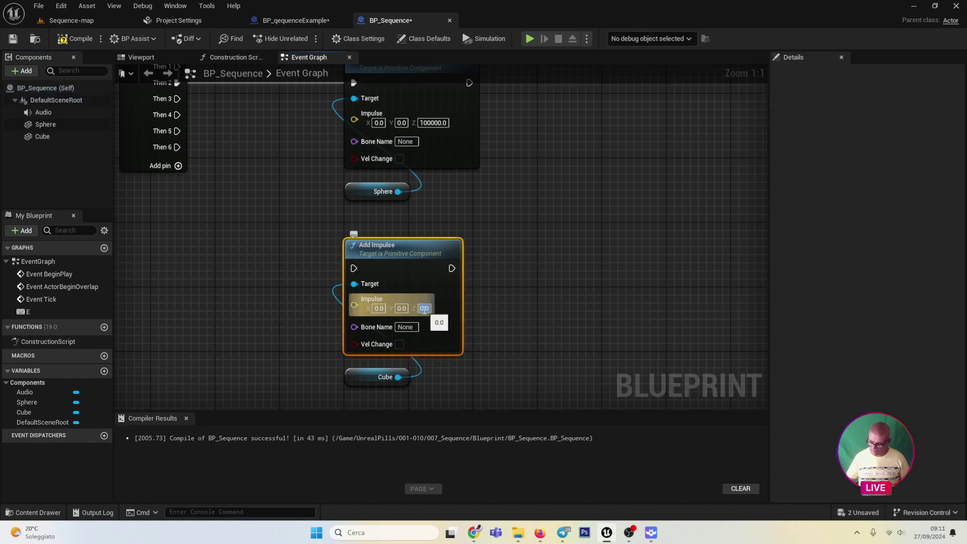
{"action": "type", "text": "00000"}
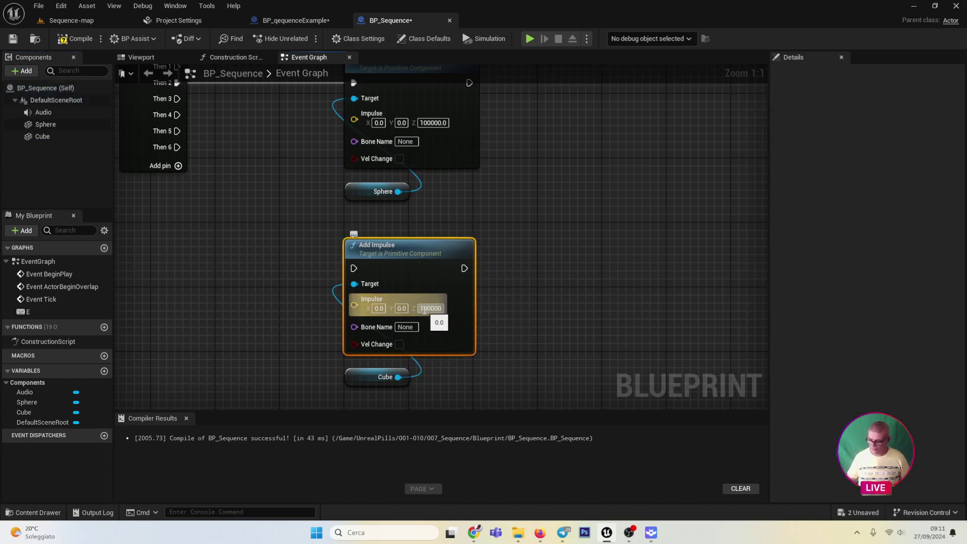
{"action": "key", "text": "Return"}
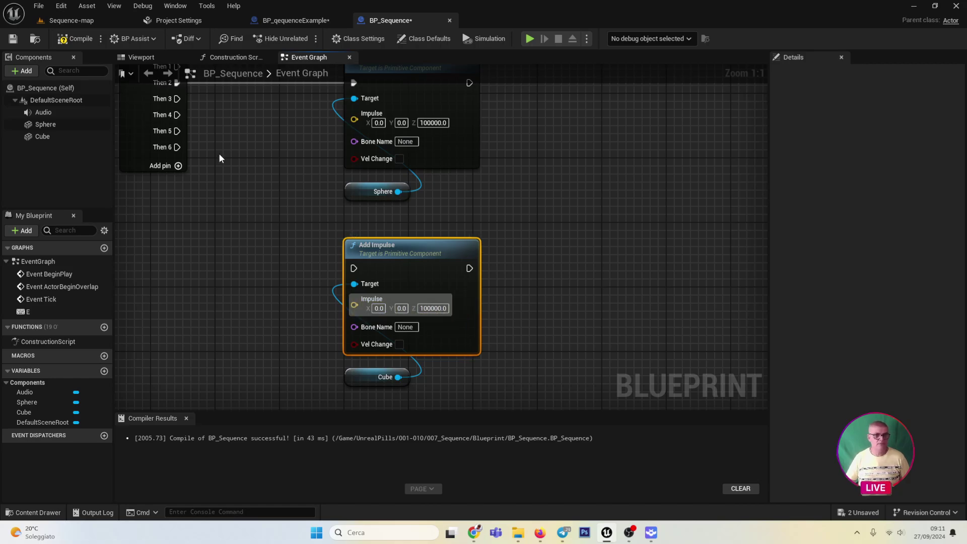
{"action": "mouse_move", "coordinate": [218, 153]}
{"action": "right_mouse_down"}
{"action": "mouse_move", "coordinate": [244, 226]}
{"action": "mouse_move", "coordinate": [268, 163]}
{"action": "right_mouse_up"}
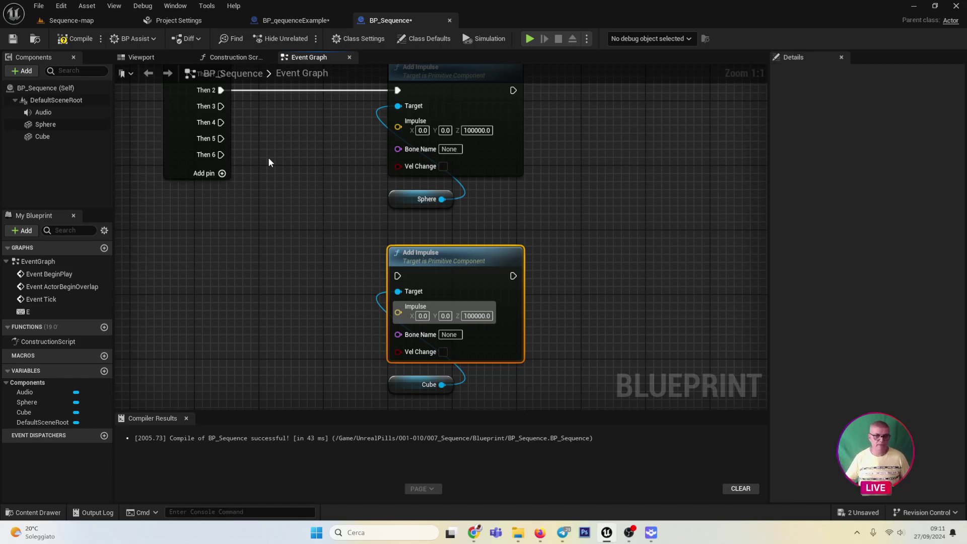
{"action": "left_click_drag", "start_coordinate": [221, 122], "coordinate": [397, 275]}
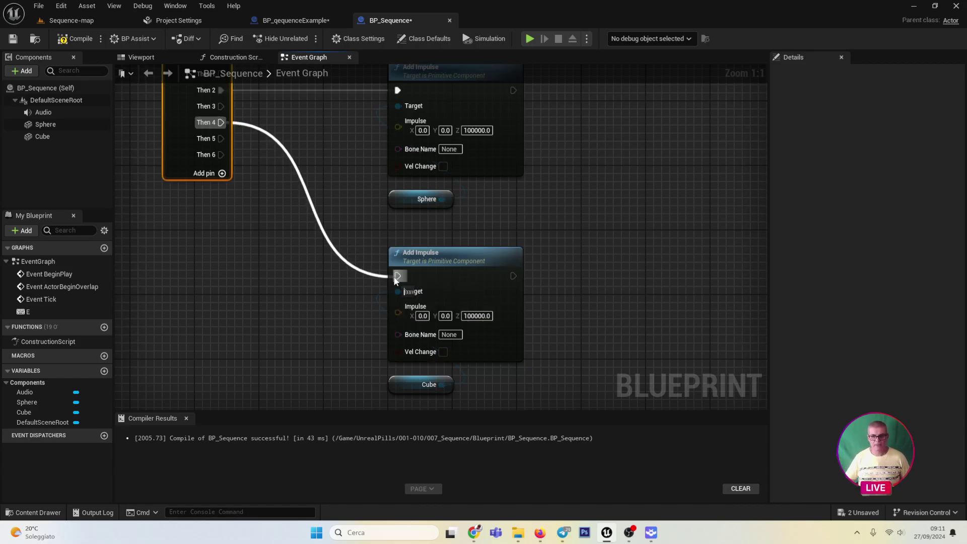
{"action": "scroll", "coordinate": [342, 235], "scroll_direction": "down", "scroll_amount": 3}
- Add an Audio component getter with an Is Playing check attached to it
{"action": "right_click_drag", "start_coordinate": [342, 235], "coordinate": [307, 249]}
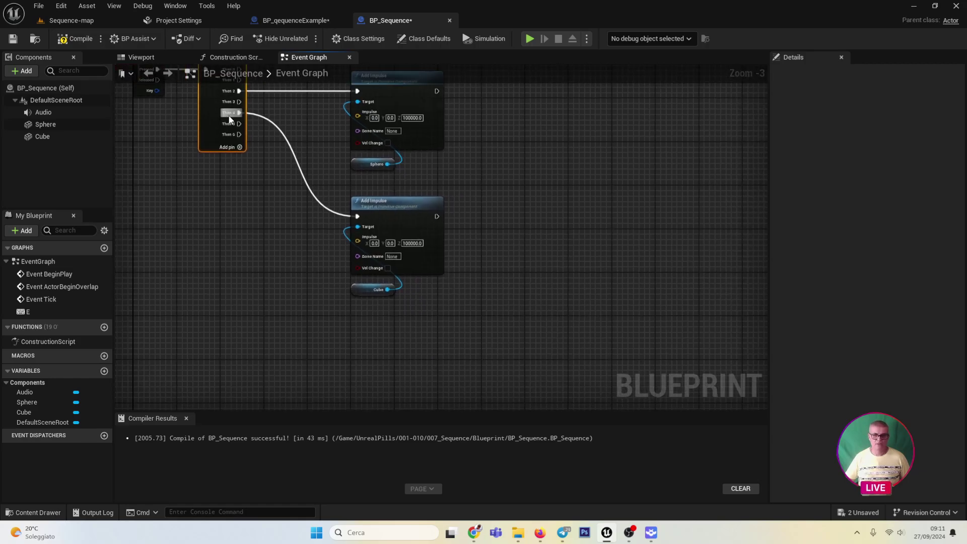
{"action": "right_click_drag", "start_coordinate": [241, 132], "coordinate": [247, 242]}
{"action": "left_click_drag", "start_coordinate": [43, 112], "coordinate": [324, 327]}
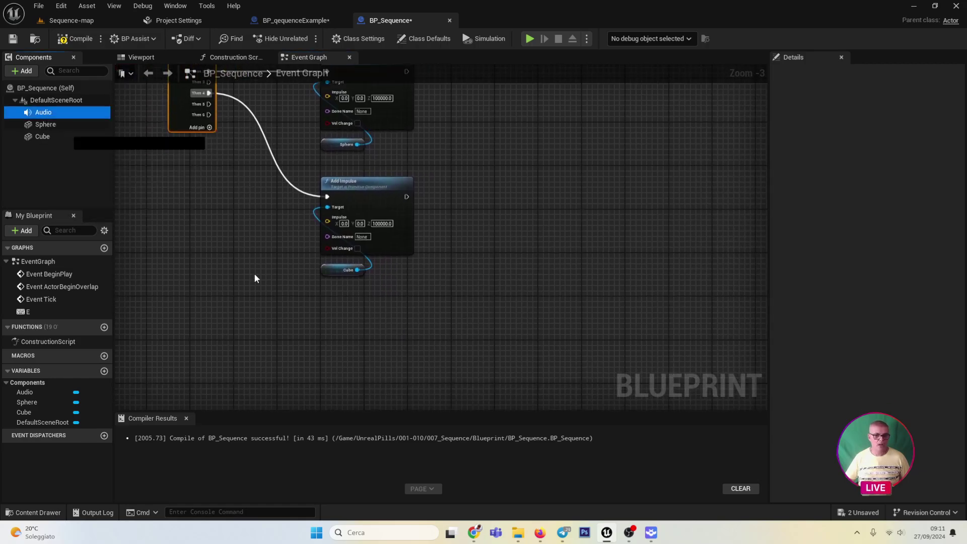
{"action": "left_click", "coordinate": [355, 353]}
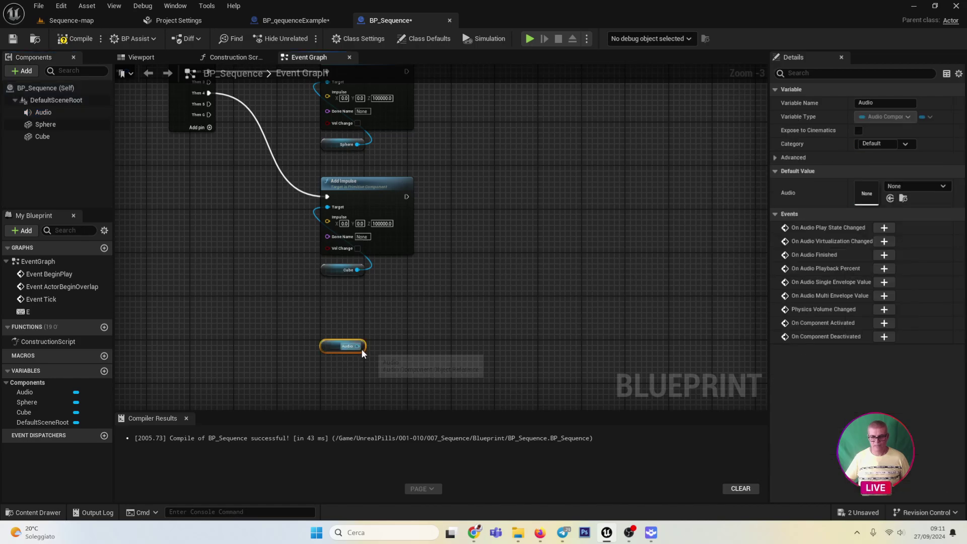
{"action": "scroll", "coordinate": [362, 349], "scroll_direction": "up", "scroll_amount": 3}
{"action": "left_click_drag", "start_coordinate": [354, 343], "coordinate": [394, 309]}
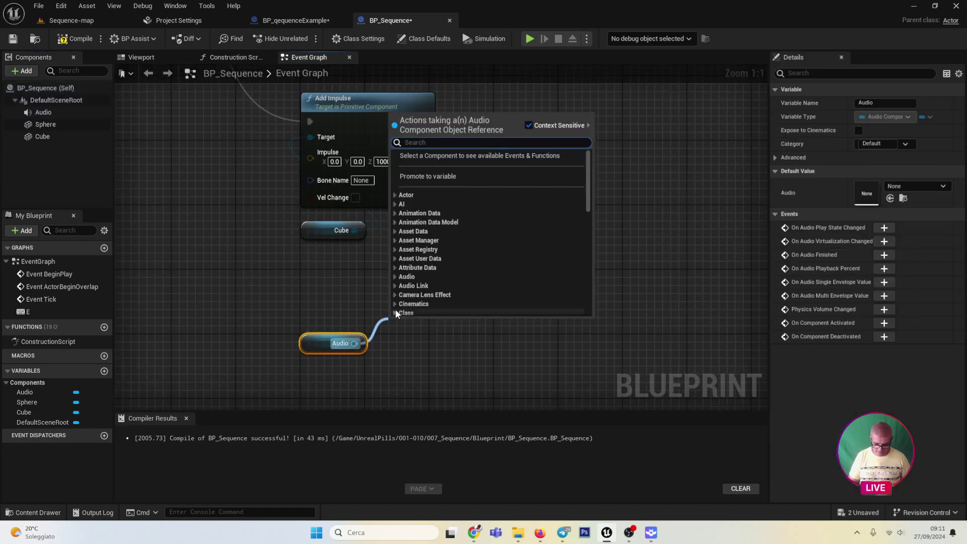
{"action": "type", "text": "is play"}
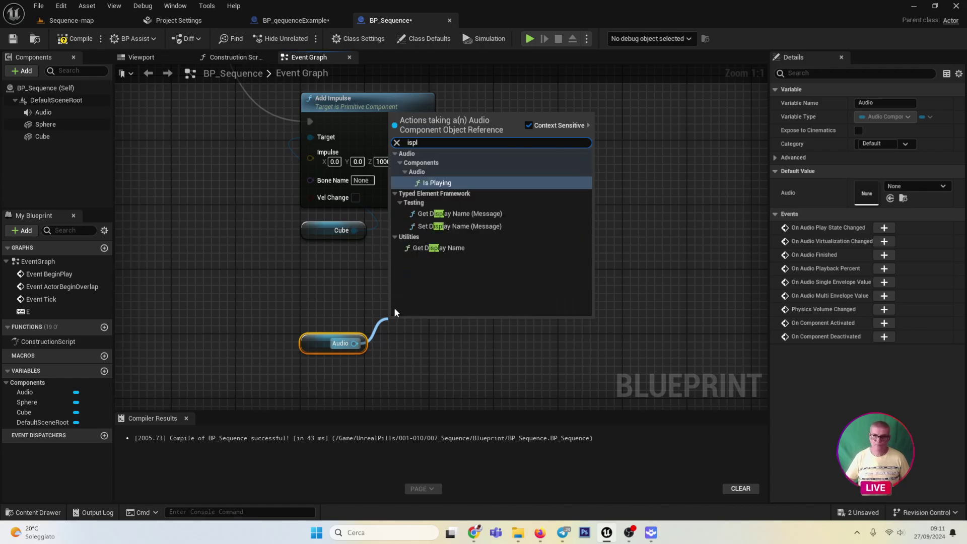
{"action": "left_click", "coordinate": [434, 184]}
{"action": "left_click_drag", "start_coordinate": [332, 343], "coordinate": [412, 377]}
{"action": "right_click_drag", "start_coordinate": [421, 401], "coordinate": [380, 357]}
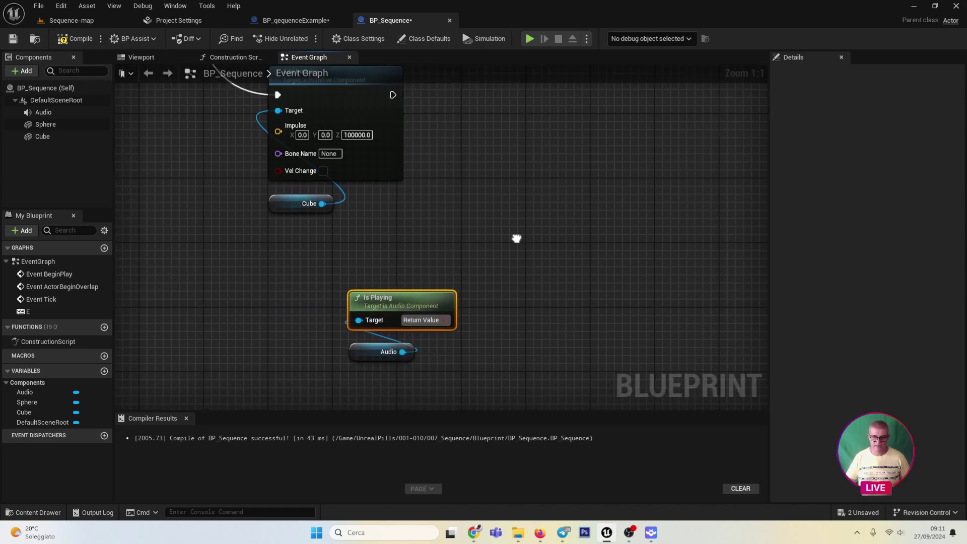
{"action": "left_click_drag", "start_coordinate": [397, 303], "coordinate": [316, 310]}
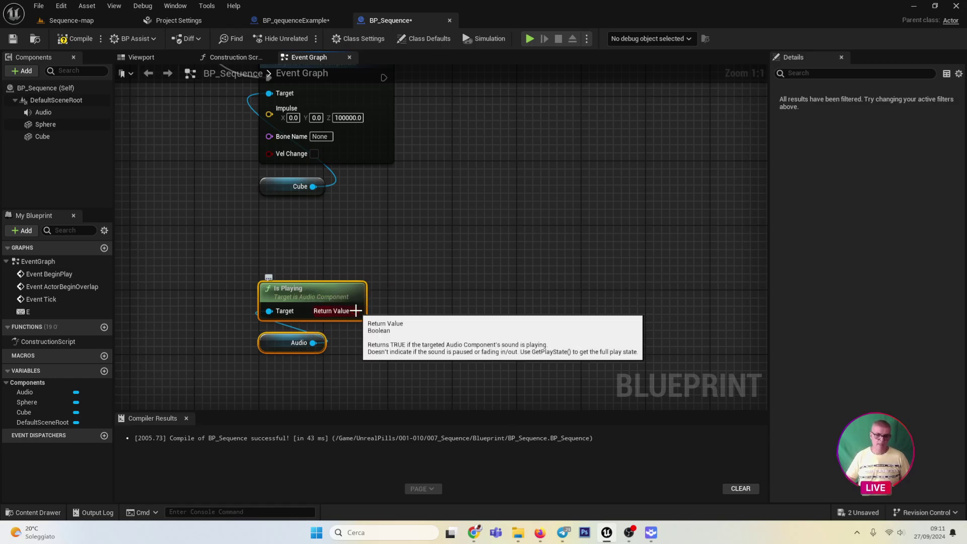
- Feed Is Playing into a new Branch and wire Sequence Then 6 to that Branch
{"action": "mouse_move", "coordinate": [356, 311]}
{"action": "left_mouse_down"}
{"action": "mouse_move", "coordinate": [437, 258]}
{"action": "mouse_move", "coordinate": [403, 353]}
{"action": "left_mouse_up"}
{"action": "type", "text": "branch"}
{"action": "key", "text": "Return"}
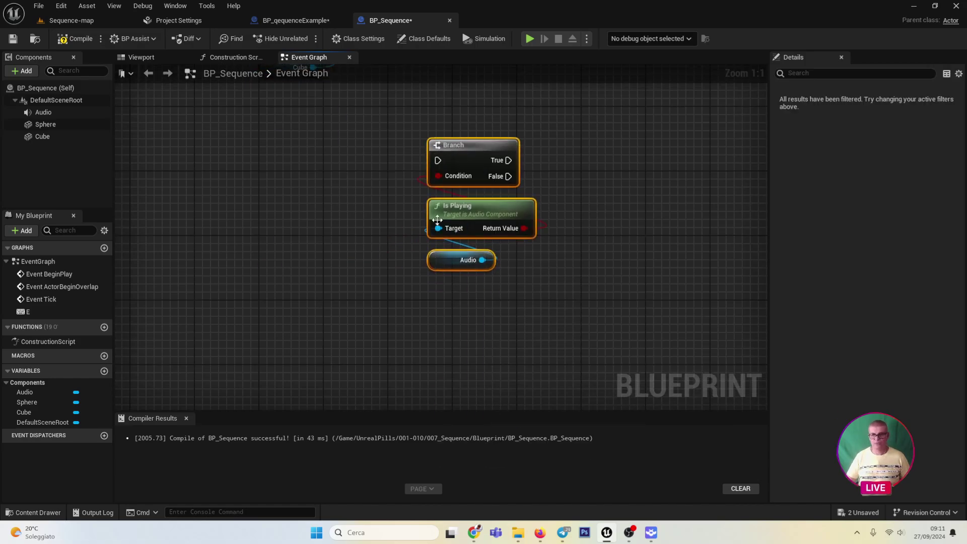
{"action": "scroll", "coordinate": [416, 309], "scroll_direction": "down", "scroll_amount": 5}
{"action": "right_click_drag", "start_coordinate": [348, 197], "coordinate": [351, 307]}
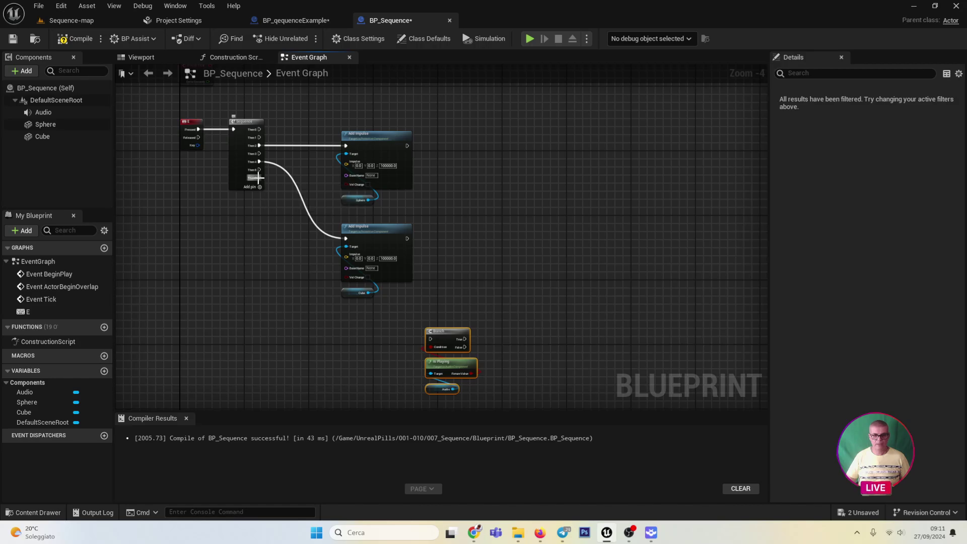
{"action": "left_click_drag", "start_coordinate": [259, 178], "coordinate": [481, 400]}
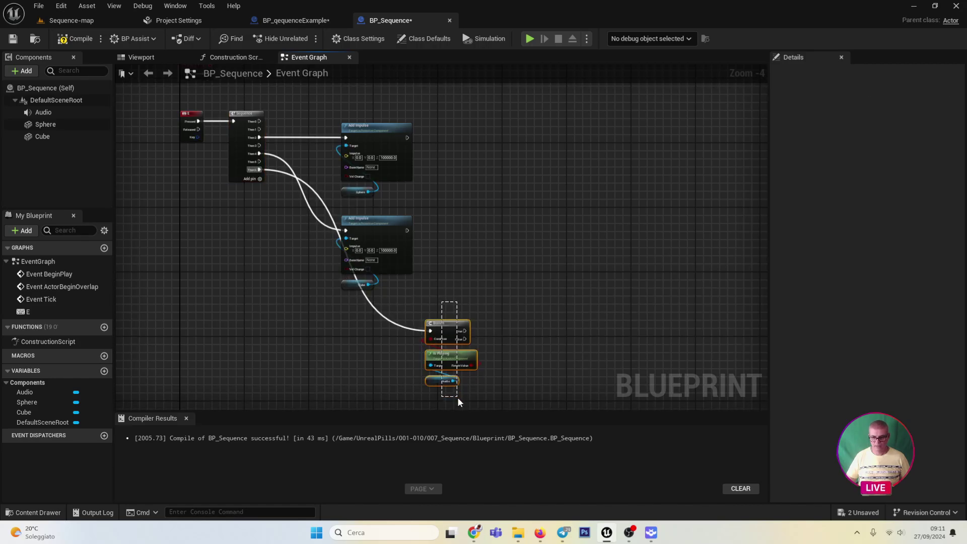
{"action": "left_click_drag", "start_coordinate": [436, 312], "coordinate": [361, 305]}
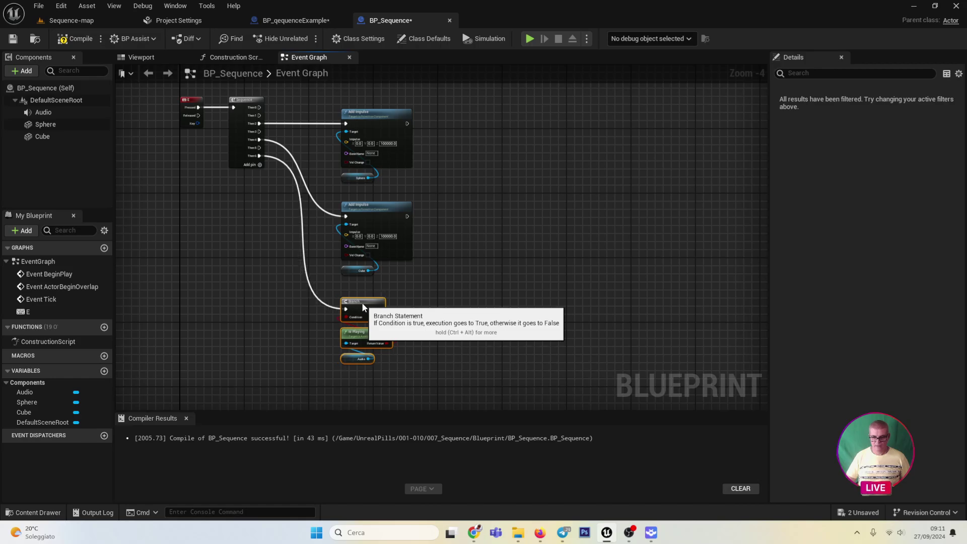
{"action": "scroll", "coordinate": [396, 341], "scroll_direction": "up", "scroll_amount": 4}
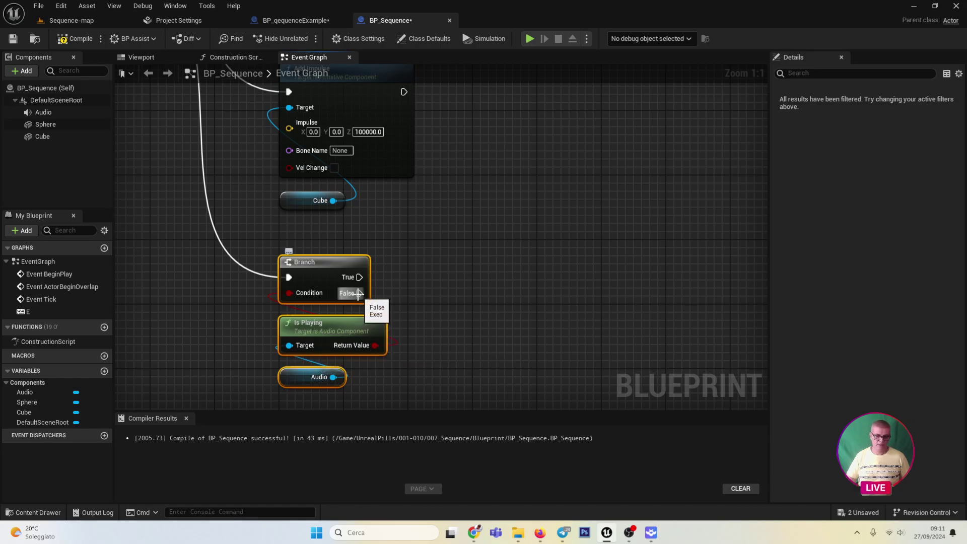
{"action": "left_click_drag", "start_coordinate": [358, 293], "coordinate": [443, 298]}
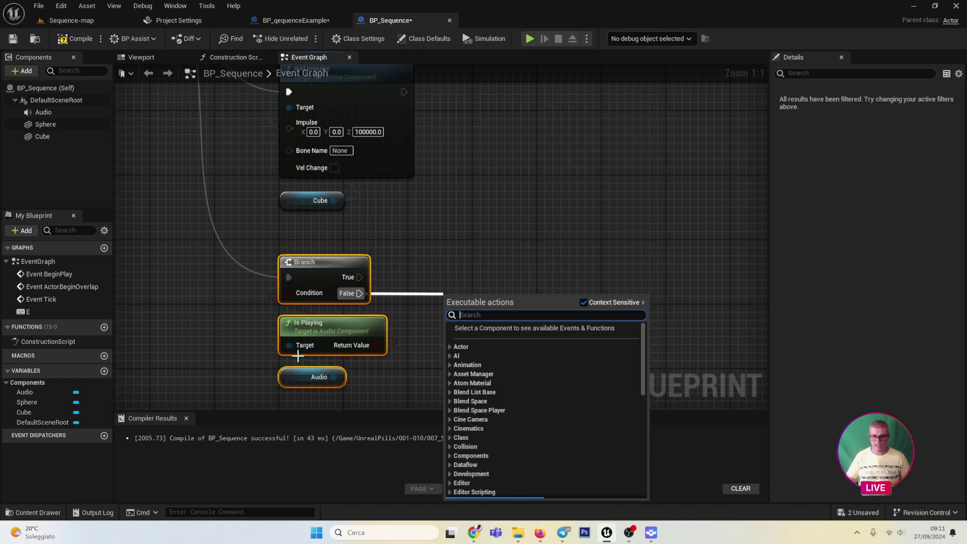
- Create an Audio Play node and connect the Branch's False output to it
{"action": "key", "text": "Escape"}
{"action": "left_click_drag", "start_coordinate": [333, 376], "coordinate": [452, 274]}
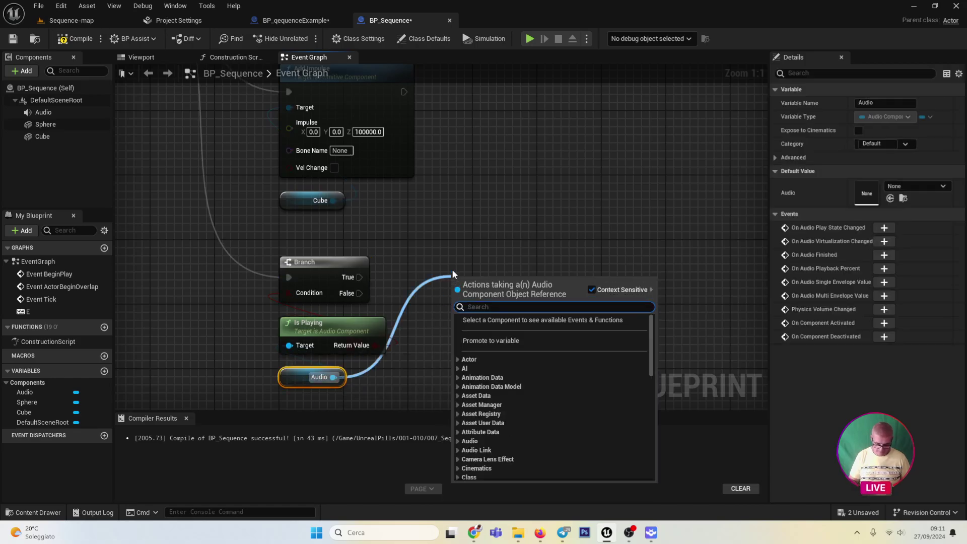
{"action": "type", "text": "play"}
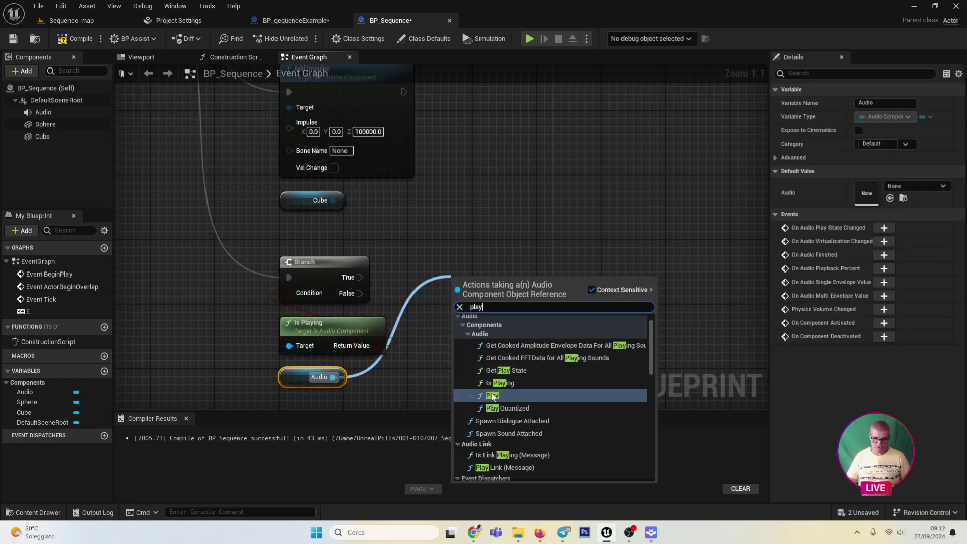
{"action": "key", "text": "Return"}
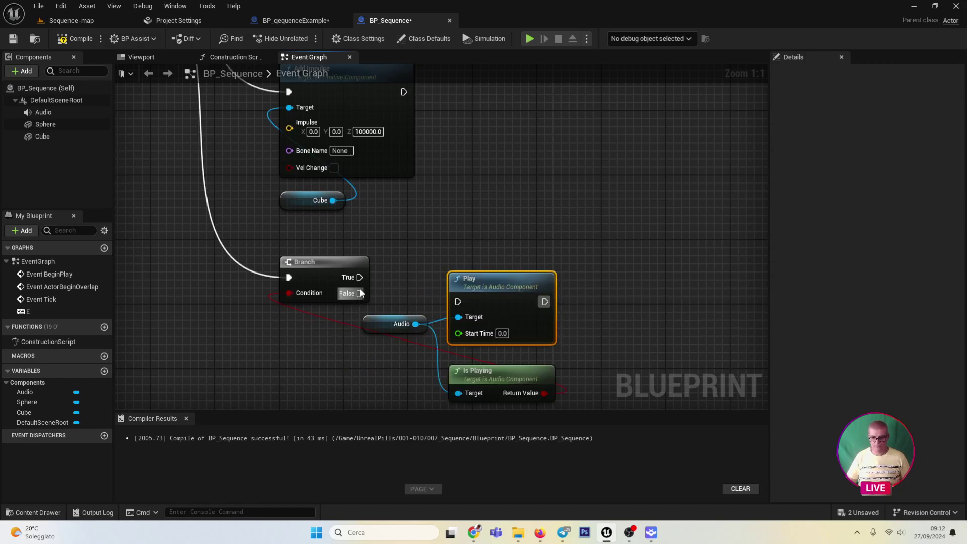
{"action": "left_click_drag", "start_coordinate": [361, 294], "coordinate": [380, 296]}
{"action": "left_click_drag", "start_coordinate": [460, 302], "coordinate": [459, 302]}
- Add a second Audio getter near Event BeginPlay with its own Is Playing check
{"action": "left_click_drag", "start_coordinate": [479, 235], "coordinate": [534, 393]}
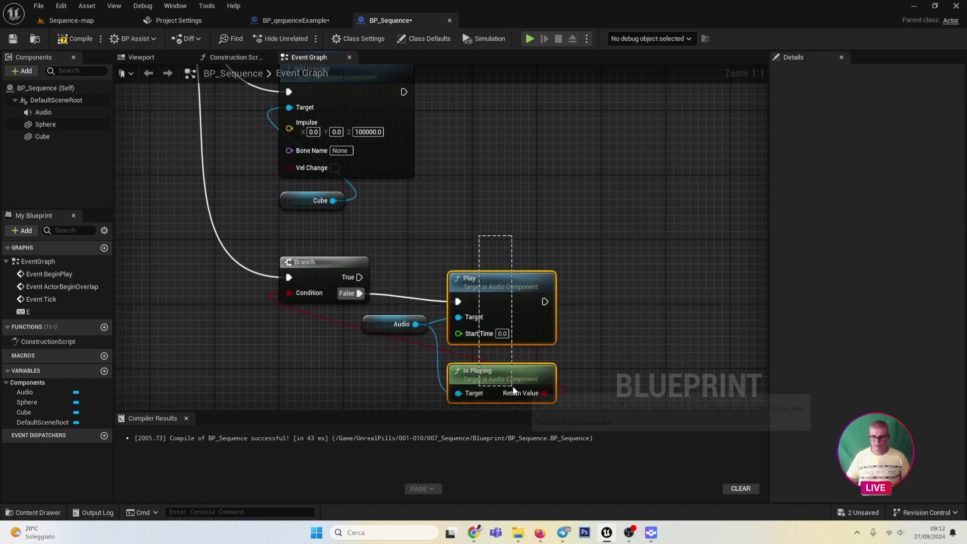
{"action": "scroll", "coordinate": [468, 343], "scroll_direction": "down", "scroll_amount": 3}
{"action": "scroll", "coordinate": [374, 275], "scroll_direction": "down", "scroll_amount": 3}
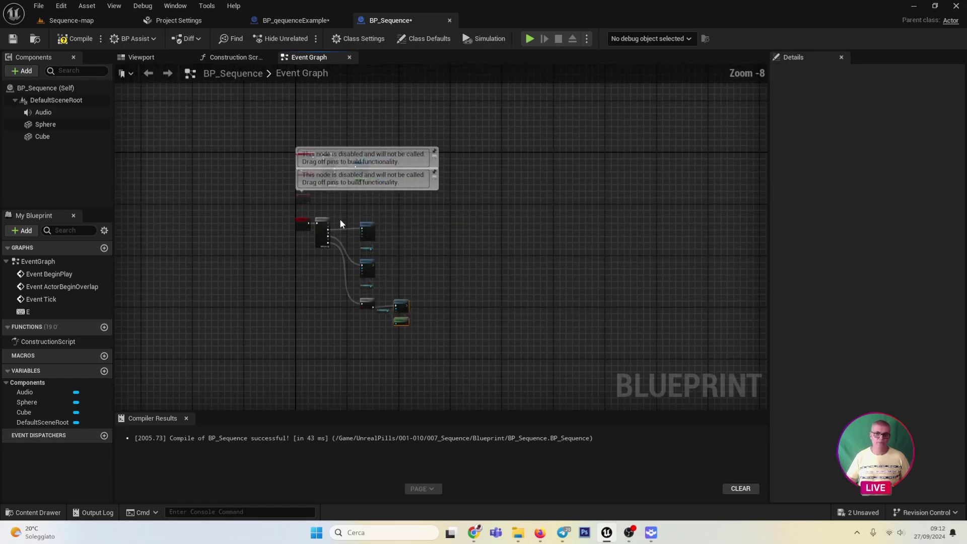
{"action": "scroll", "coordinate": [318, 239], "scroll_direction": "up", "scroll_amount": 6}
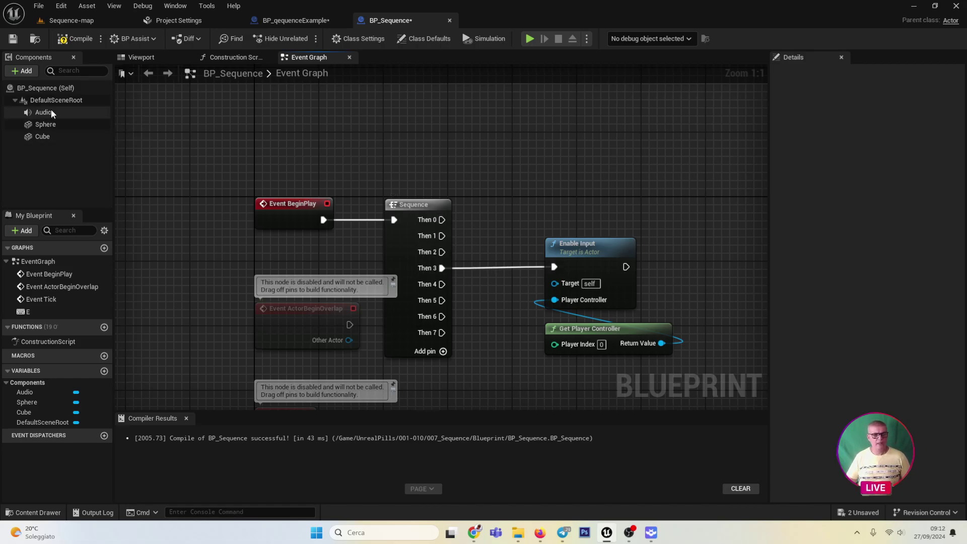
{"action": "left_click_drag", "start_coordinate": [43, 112], "coordinate": [463, 245]}
{"action": "left_click_drag", "start_coordinate": [534, 203], "coordinate": [626, 168]}
{"action": "type", "text": "i"}
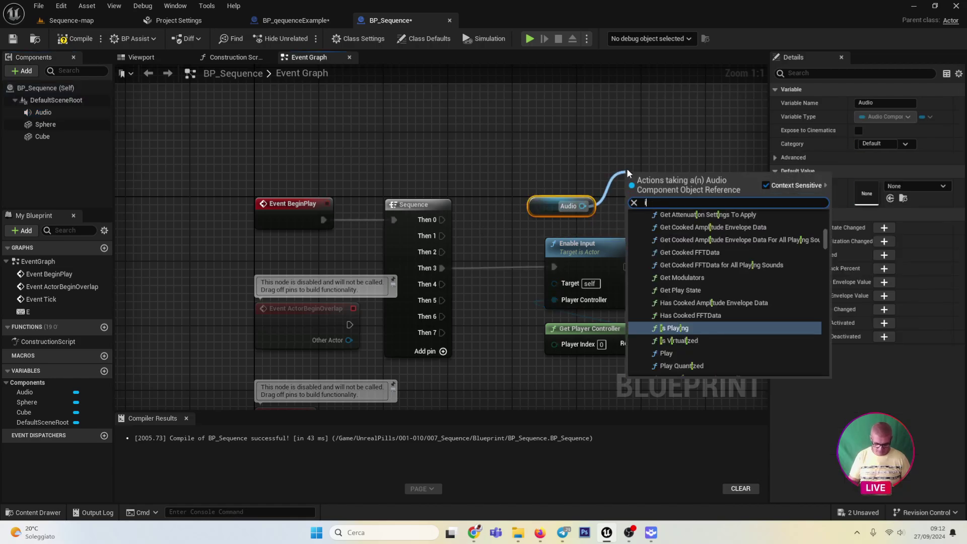
{"action": "type", "text": "spl"}
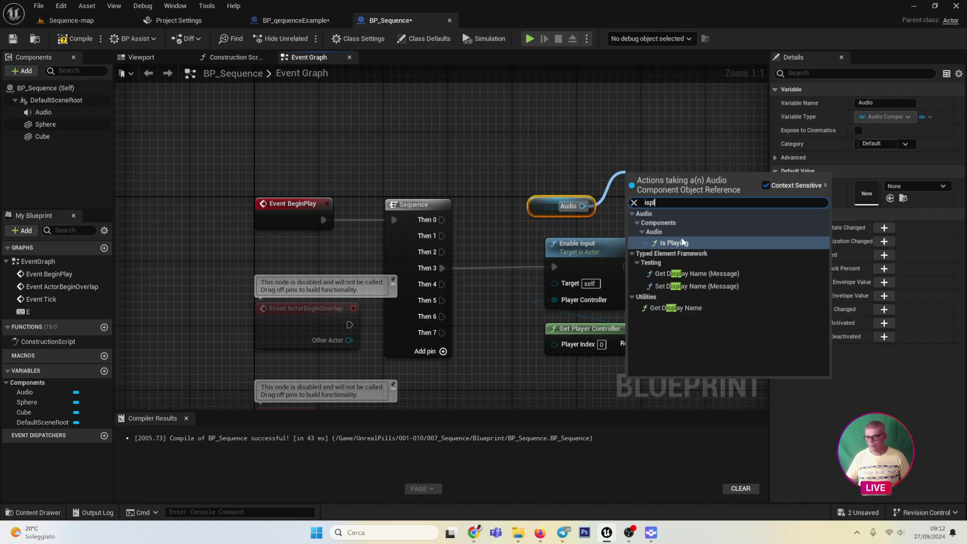
{"action": "left_click", "coordinate": [675, 243]}
- Create a Branch from that Is Playing result and wire Sequence Then 1 into it
{"action": "right_click_drag", "start_coordinate": [693, 213], "coordinate": [492, 169]}
{"action": "left_click_drag", "start_coordinate": [510, 162], "coordinate": [566, 143]}
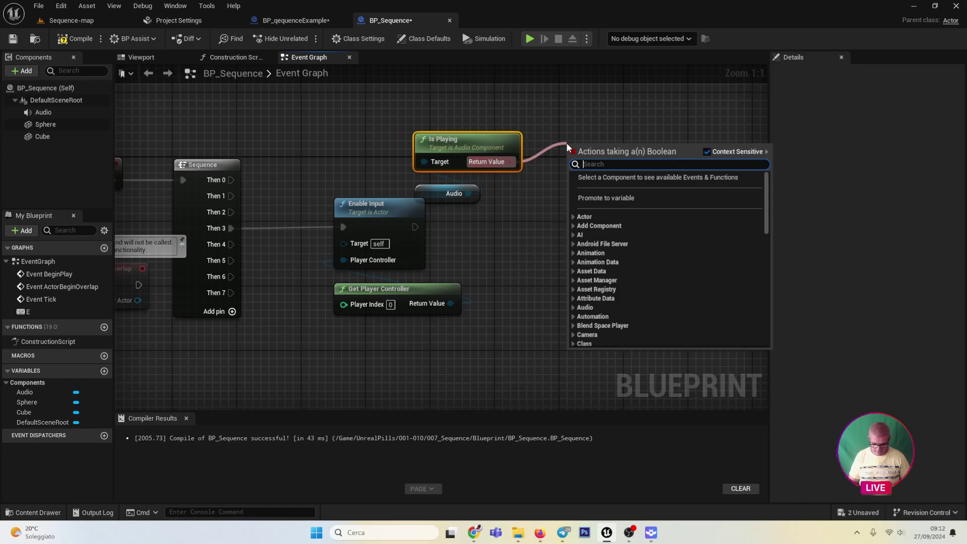
{"action": "type", "text": "bra"}
{"action": "key", "text": "Return"}
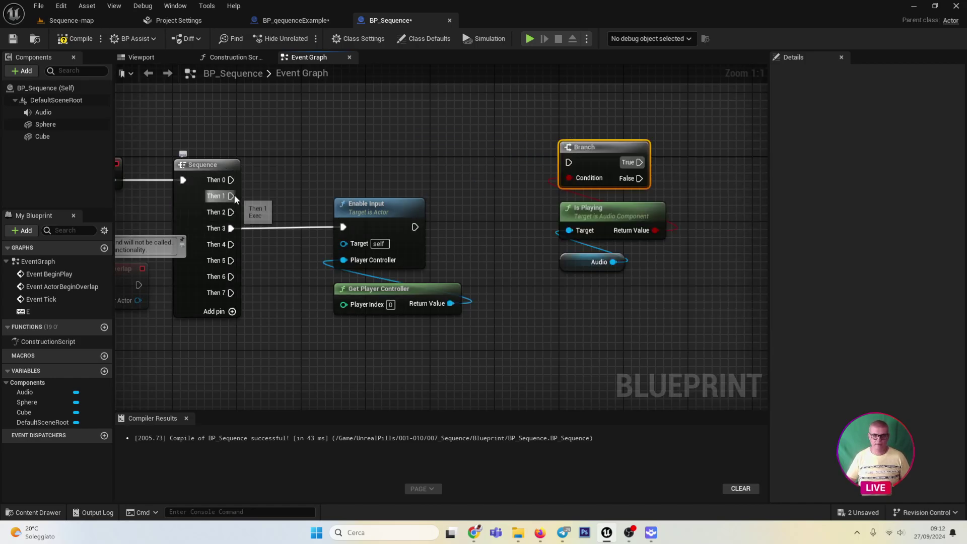
{"action": "left_click_drag", "start_coordinate": [231, 180], "coordinate": [570, 162]}
{"action": "right_click_drag", "start_coordinate": [572, 164], "coordinate": [448, 148]}
{"action": "right_click_drag", "start_coordinate": [534, 215], "coordinate": [475, 165]}
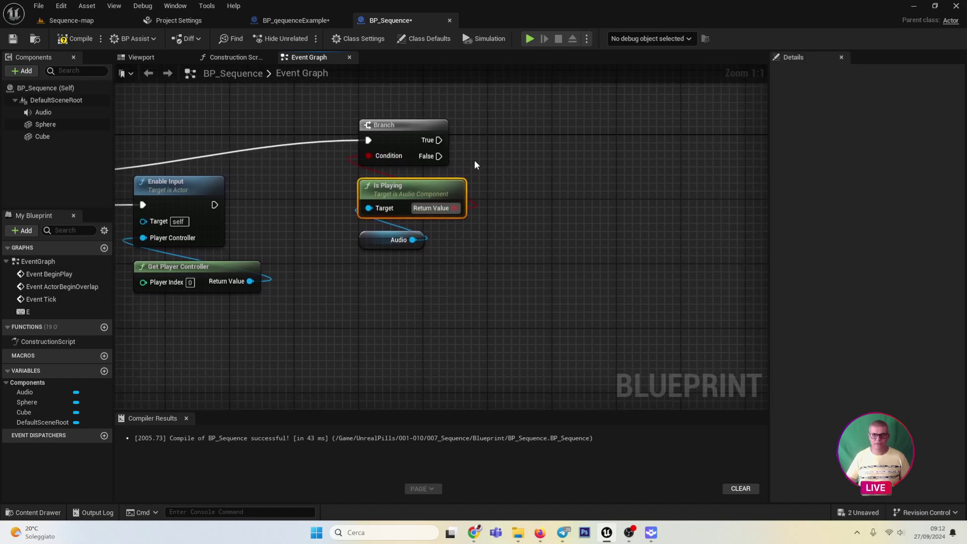
- Add a Stop node on the Audio and connect the Branch's True output to it
{"action": "left_click", "coordinate": [423, 233]}
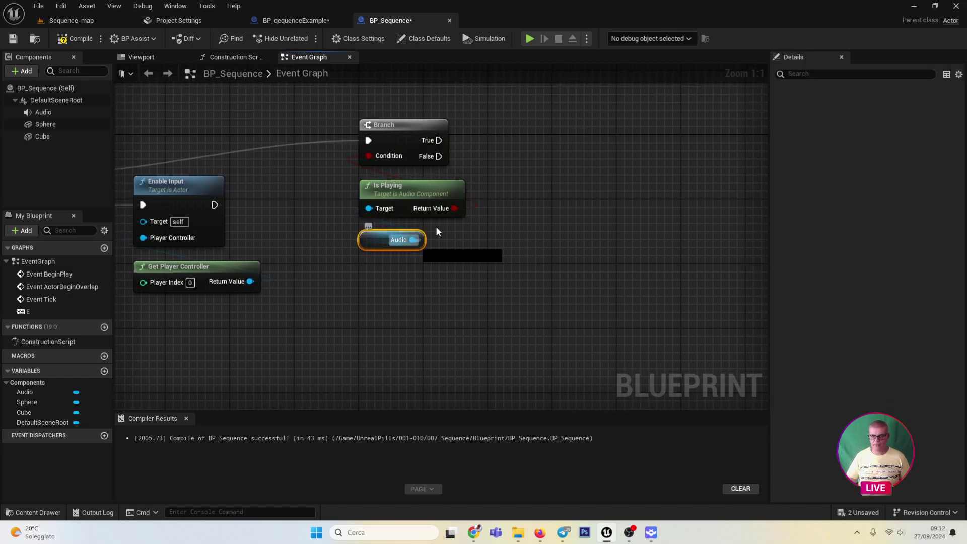
{"action": "left_click_drag", "start_coordinate": [412, 240], "coordinate": [560, 143]}
{"action": "type", "text": "stop"}
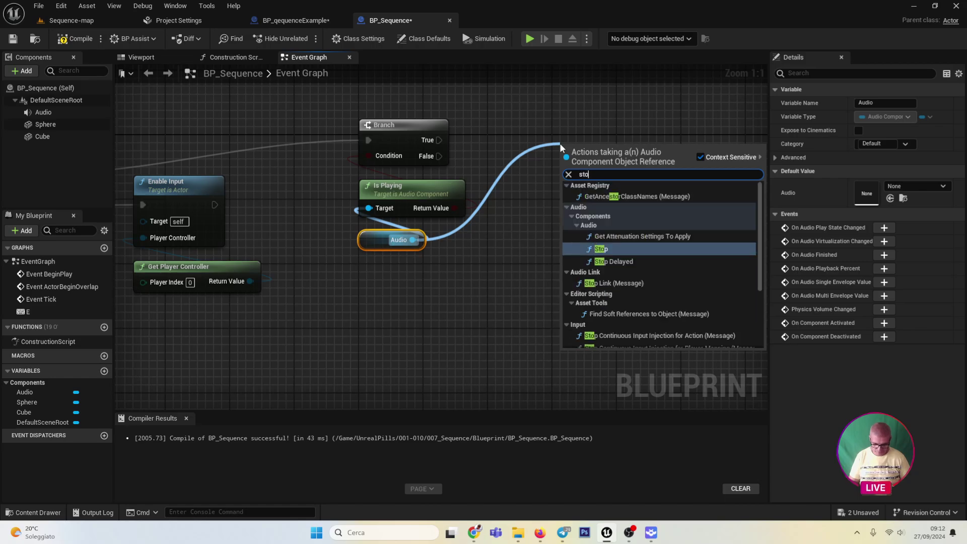
{"action": "left_click", "coordinate": [579, 220]}
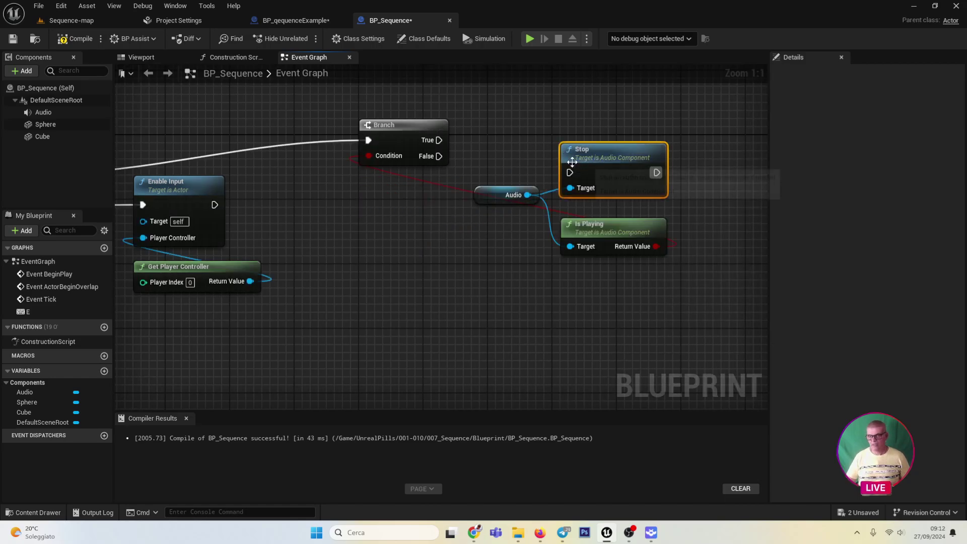
{"action": "left_click_drag", "start_coordinate": [439, 140], "coordinate": [568, 173]}
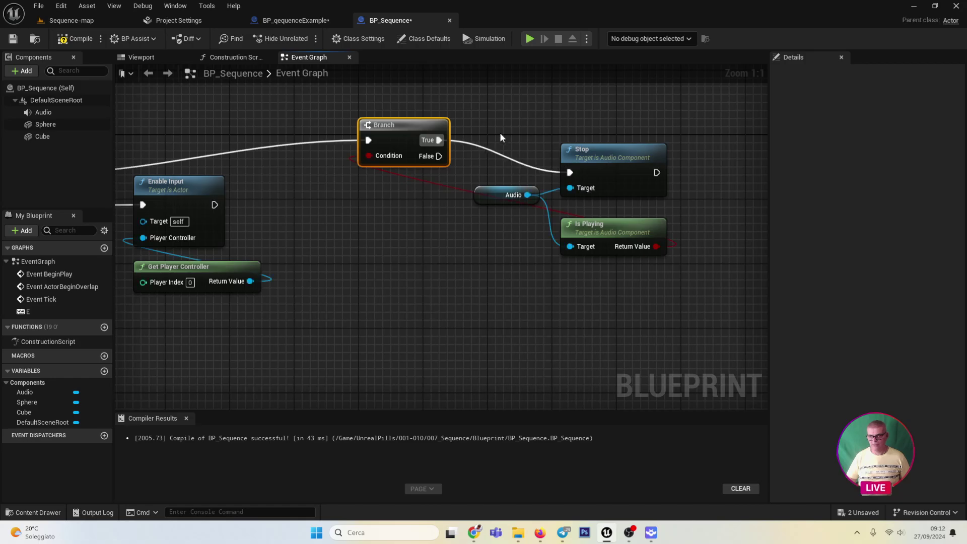
{"action": "left_click_drag", "start_coordinate": [500, 135], "coordinate": [672, 259]}
{"action": "left_click_drag", "start_coordinate": [592, 161], "coordinate": [584, 129]}
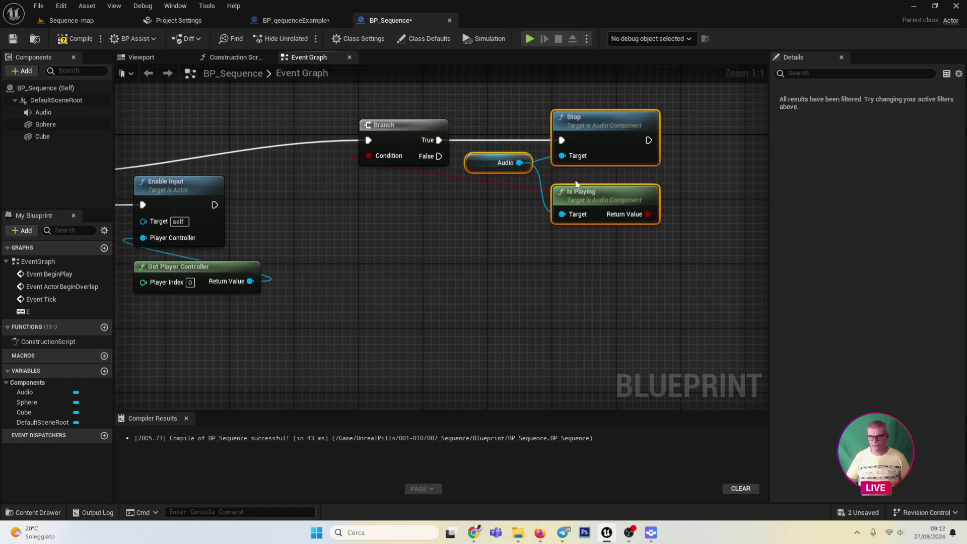
{"action": "scroll", "coordinate": [527, 326], "scroll_direction": "down", "scroll_amount": 1}
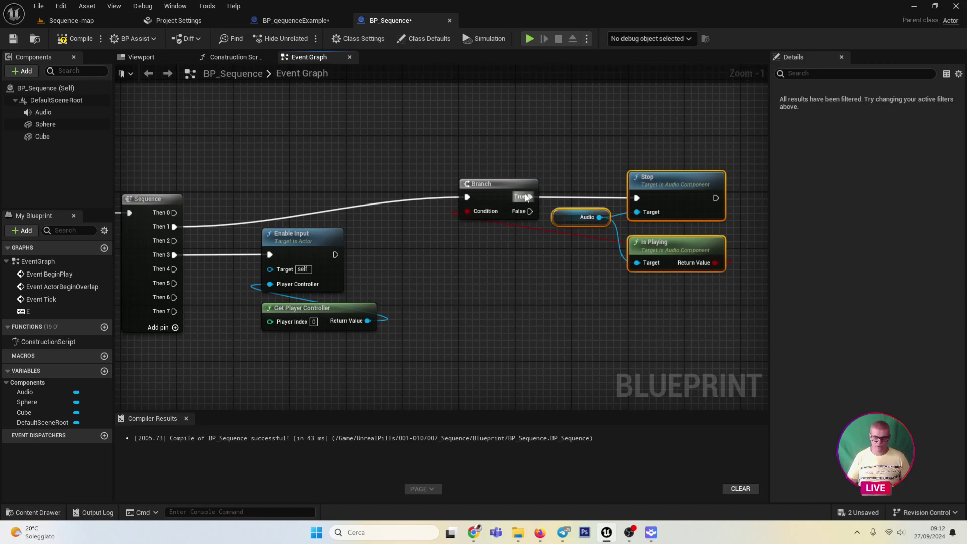
- Move Is Playing beneath the second Branch, compile BP_Sequence, and return to Sequence-map
{"action": "mouse_move", "coordinate": [642, 194]}
{"action": "right_mouse_down"}
{"action": "mouse_move", "coordinate": [465, 260]}
{"action": "mouse_move", "coordinate": [425, 219]}
{"action": "right_mouse_up"}
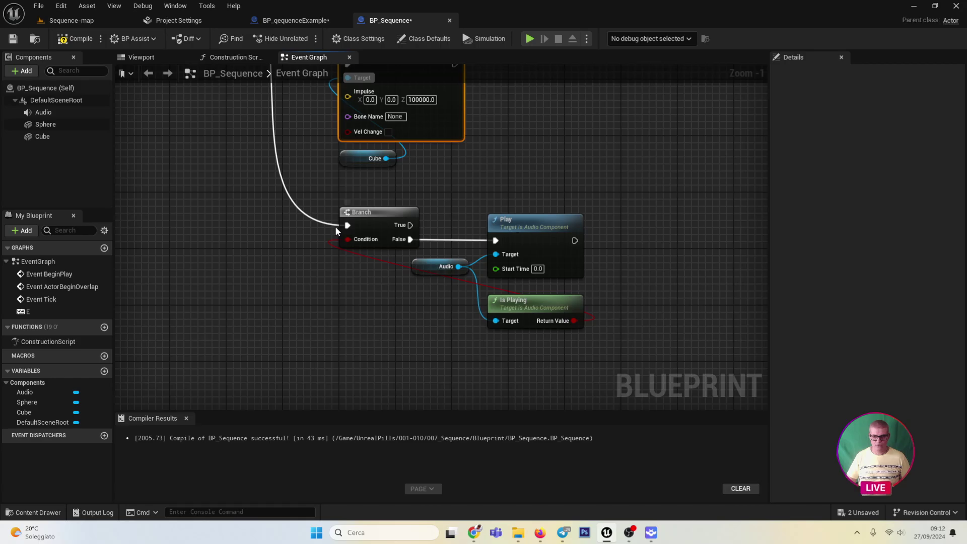
{"action": "left_click_drag", "start_coordinate": [525, 305], "coordinate": [376, 302]}
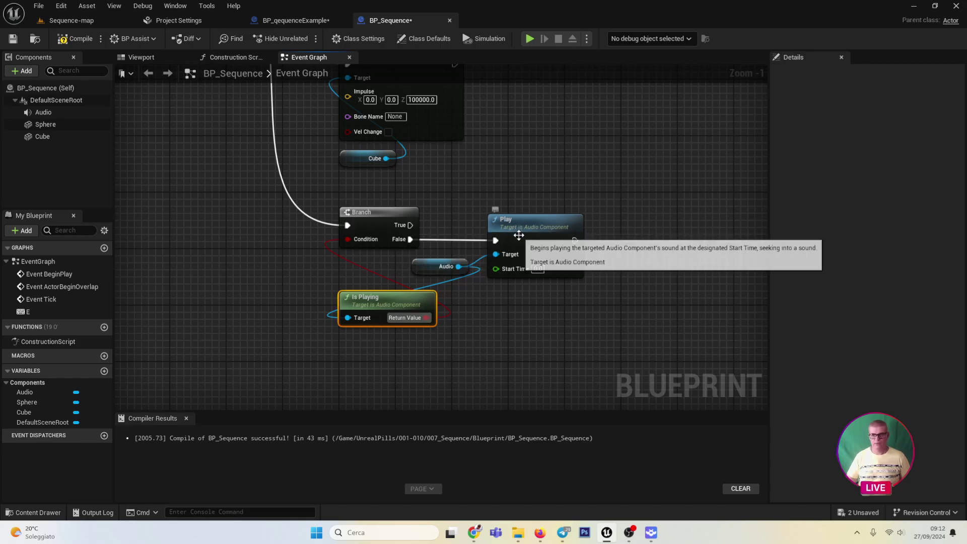
{"action": "left_click", "coordinate": [73, 43]}
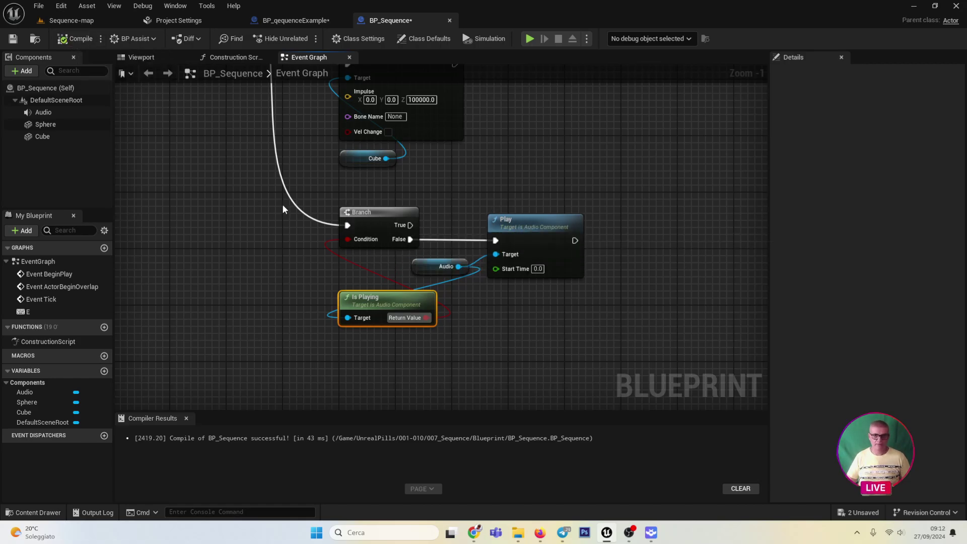
{"action": "right_click_drag", "start_coordinate": [283, 207], "coordinate": [358, 375]}
{"action": "mouse_move", "coordinate": [309, 186]}
{"action": "right_mouse_down"}
{"action": "mouse_move", "coordinate": [359, 318]}
{"action": "mouse_move", "coordinate": [347, 397]}
{"action": "right_mouse_up"}
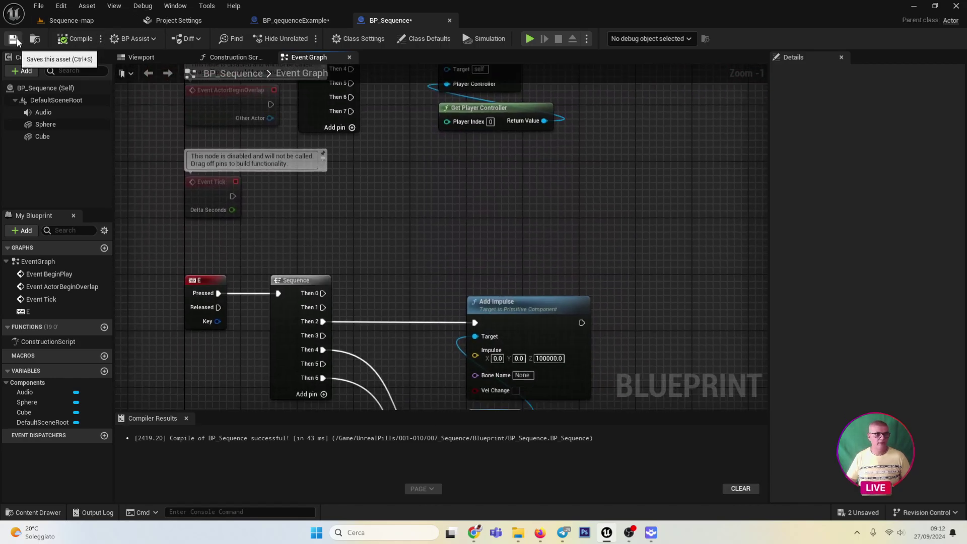
{"action": "left_click", "coordinate": [73, 21]}
- Drop BP_Sequence onto the floor, raise it slightly on Z, and run a test play
{"action": "left_click", "coordinate": [26, 514]}
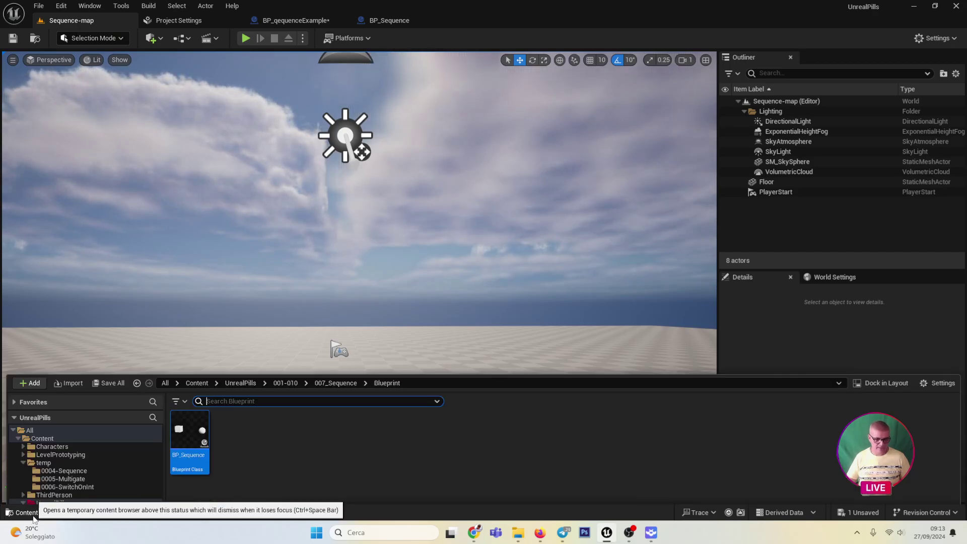
{"action": "left_click_drag", "start_coordinate": [193, 281], "coordinate": [234, 363]}
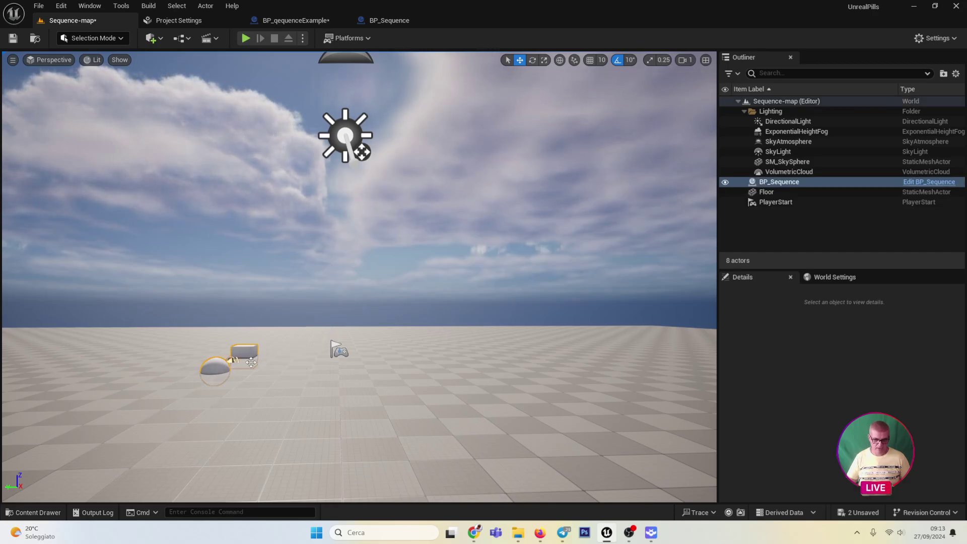
{"action": "key", "text": "f"}
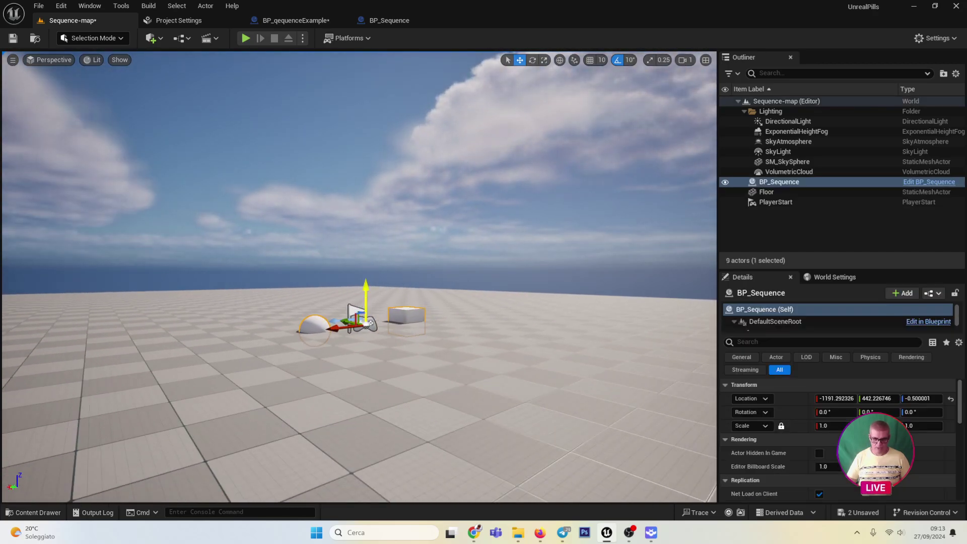
{"action": "left_click_drag", "start_coordinate": [368, 322], "coordinate": [366, 284]}
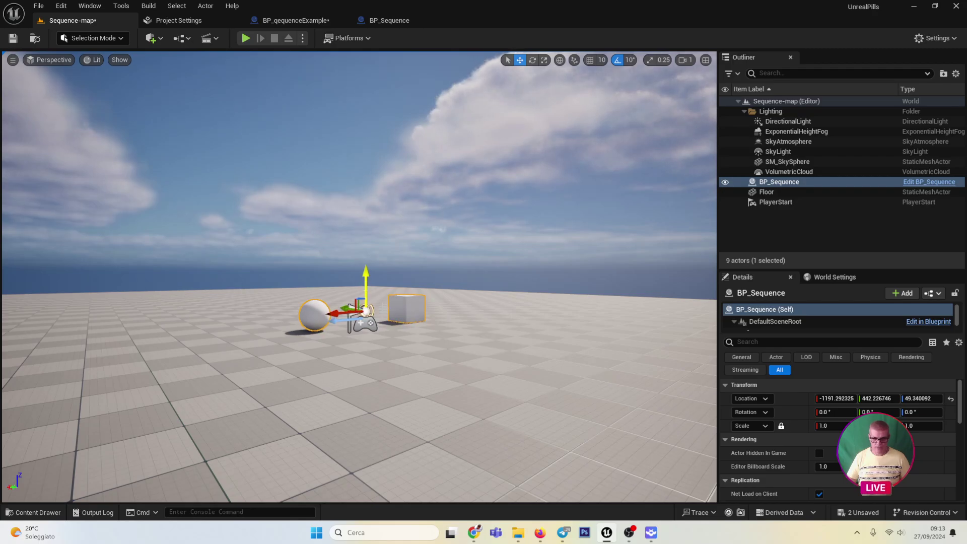
{"action": "right_click_drag", "start_coordinate": [292, 60], "coordinate": [292, 59]}
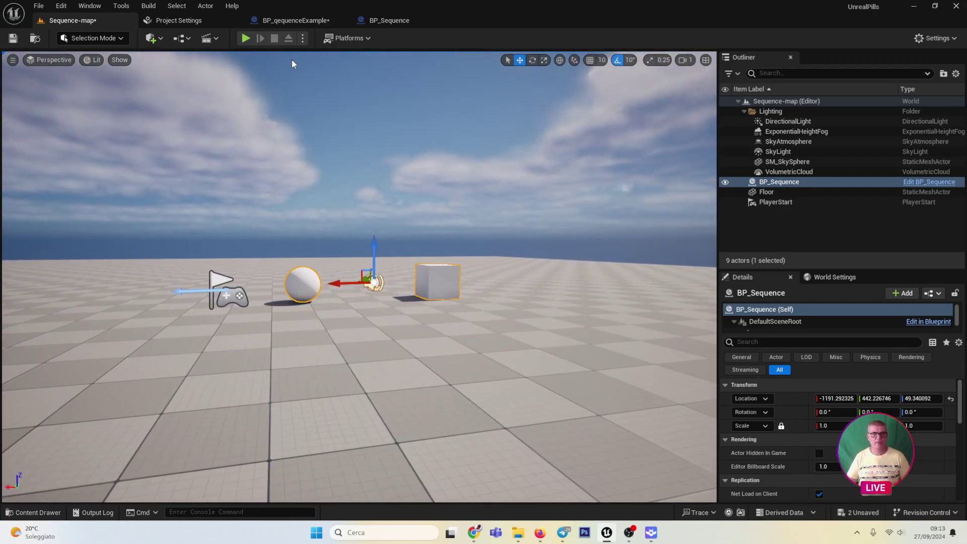
{"action": "key", "text": "alt+p"}
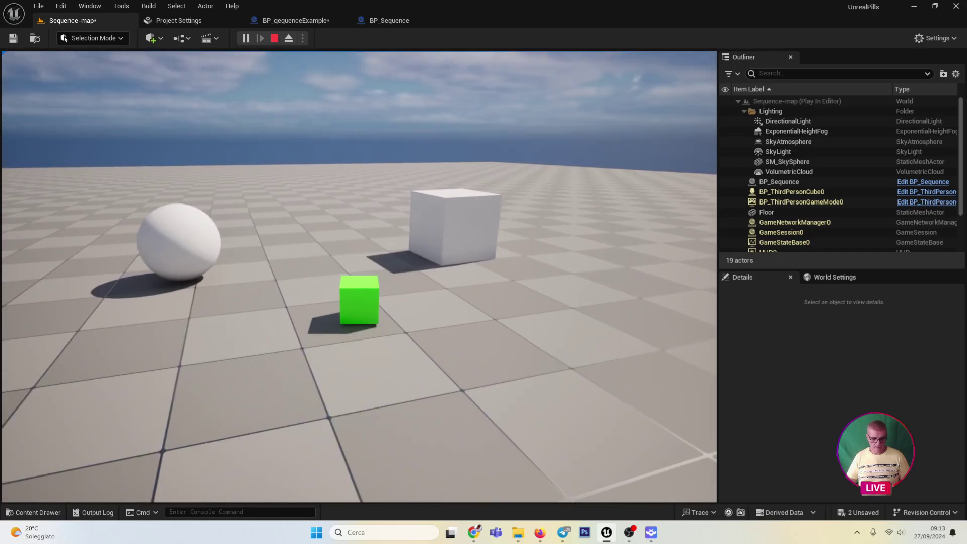
{"action": "key", "text": "Escape"}
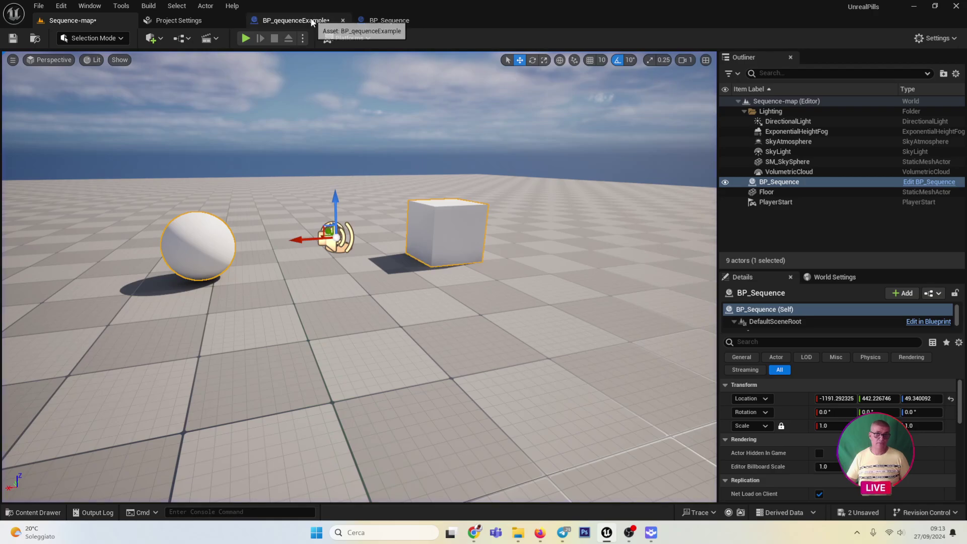
- Assign RunAudioHit_Cue from the 007_Sequence Sound folder to the Audio component's Sound
{"action": "left_click", "coordinate": [388, 23]}
{"action": "scroll", "coordinate": [429, 188], "scroll_direction": "down", "scroll_amount": 2}
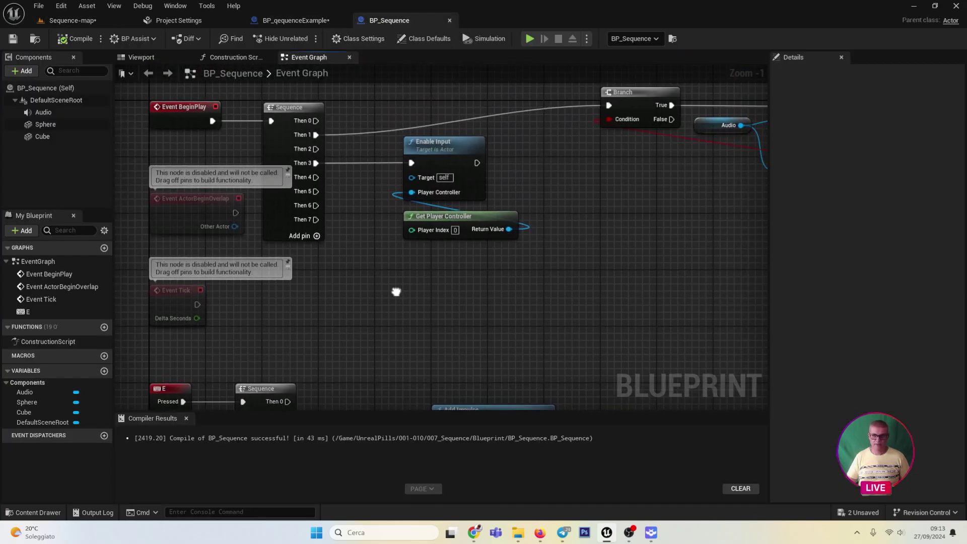
{"action": "scroll", "coordinate": [435, 355], "scroll_direction": "up", "scroll_amount": 2}
{"action": "right_click_drag", "start_coordinate": [435, 355], "coordinate": [413, 206]}
{"action": "mouse_move", "coordinate": [447, 385]}
{"action": "right_mouse_down"}
{"action": "mouse_move", "coordinate": [406, 229]}
{"action": "mouse_move", "coordinate": [493, 351]}
{"action": "right_mouse_up"}
{"action": "left_click", "coordinate": [43, 113]}
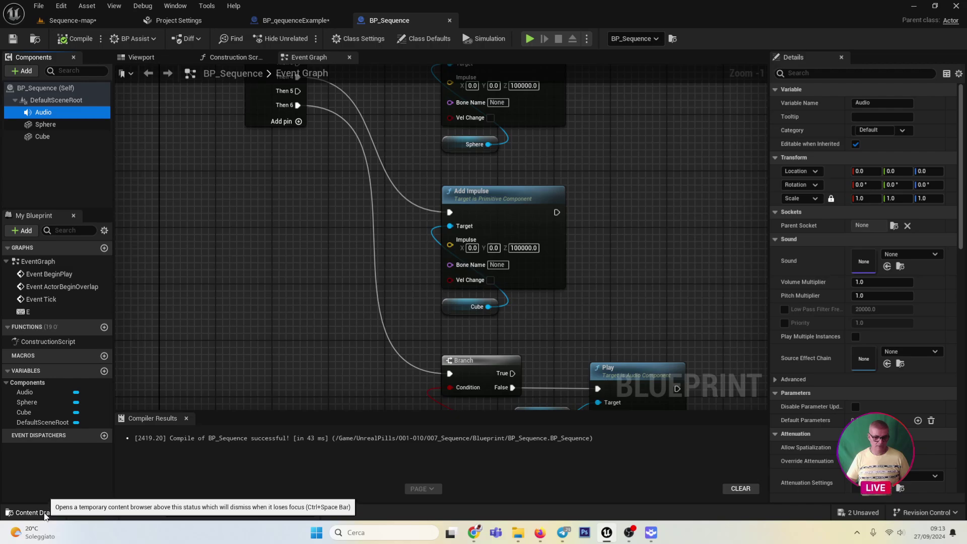
{"action": "left_click", "coordinate": [34, 512]}
{"action": "scroll", "coordinate": [79, 467], "scroll_direction": "down", "scroll_amount": 2}
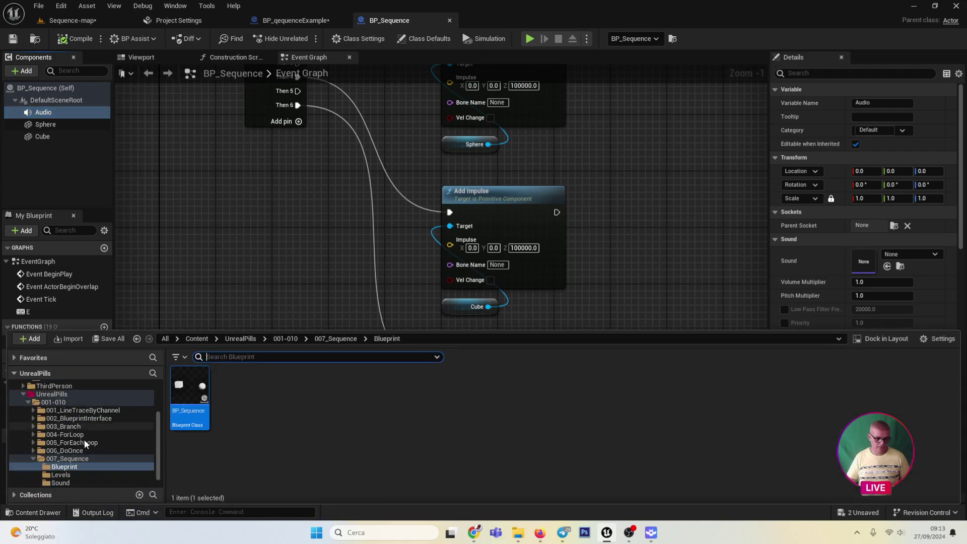
{"action": "left_click", "coordinate": [67, 472]}
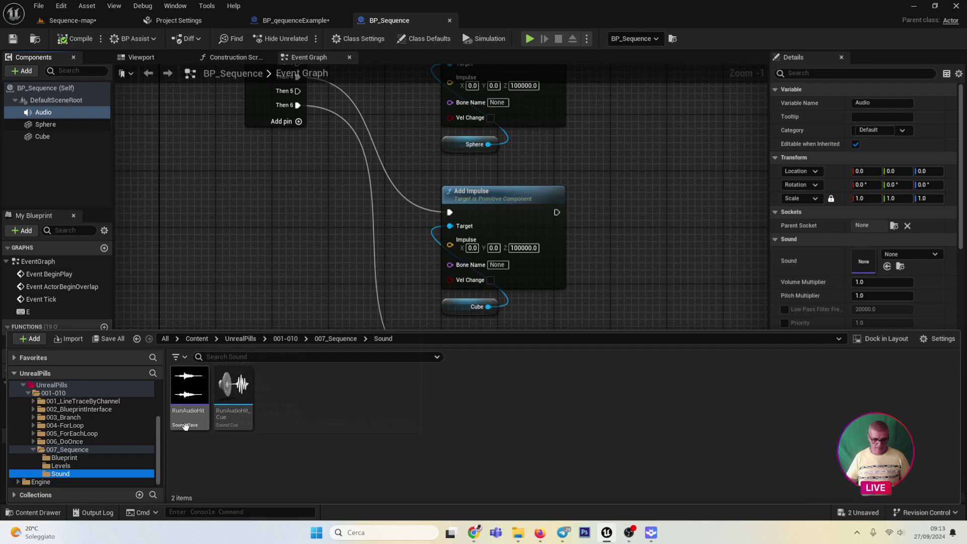
{"action": "left_click", "coordinate": [234, 403]}
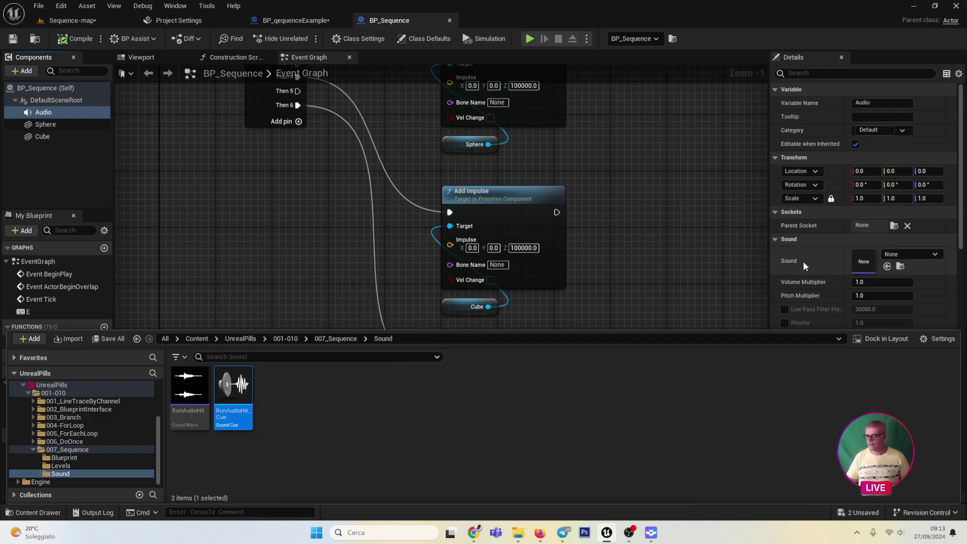
{"action": "left_click", "coordinate": [887, 266]}
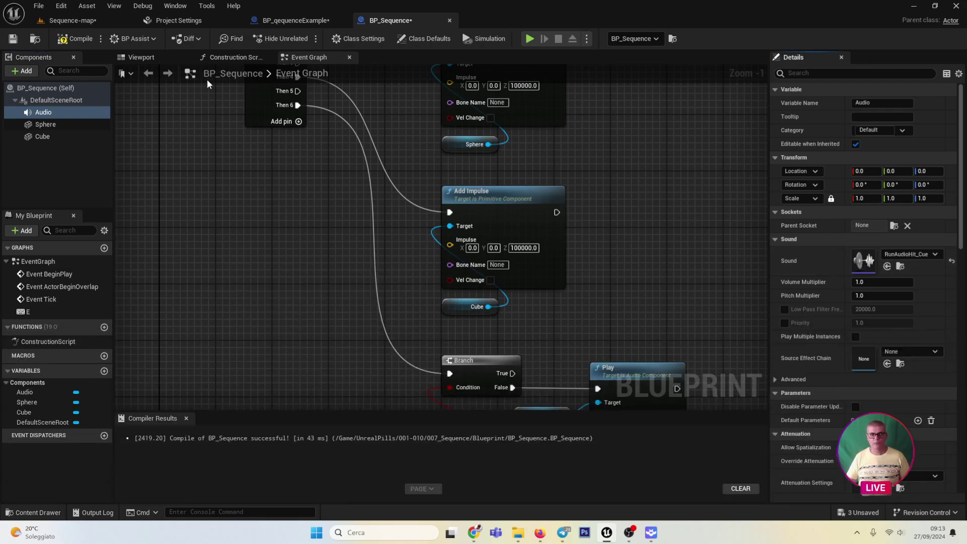
{"action": "left_click", "coordinate": [73, 21]}
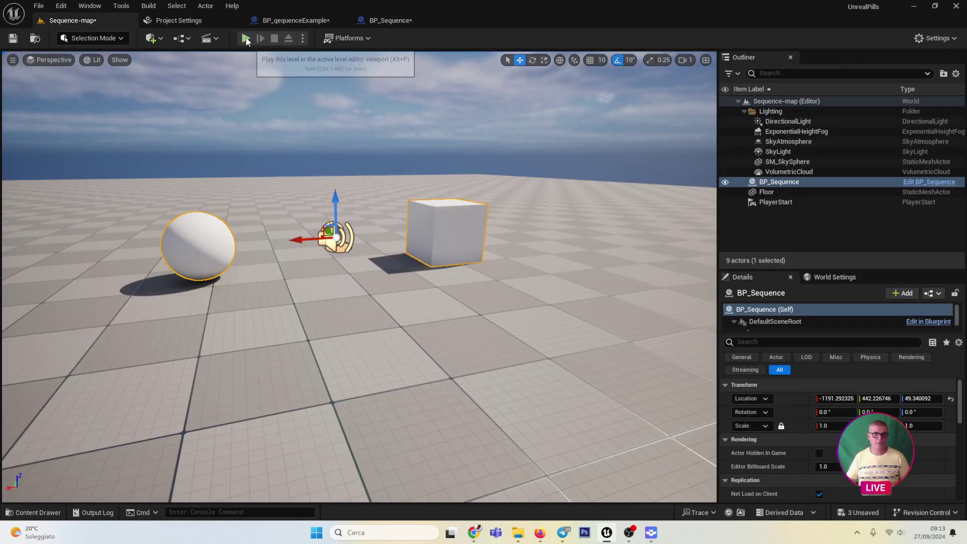
{"action": "key", "text": "alt+p"}
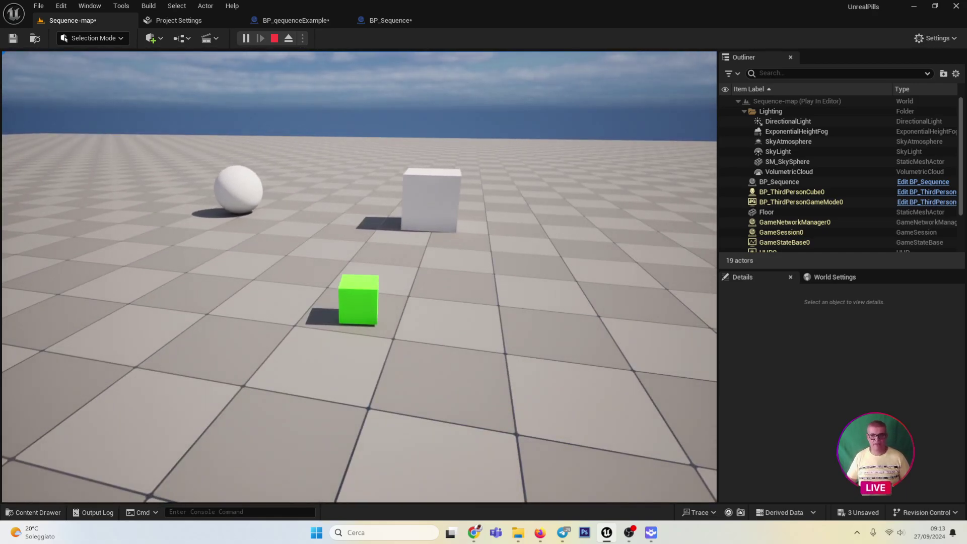
{"action": "key", "text": "Escape"}
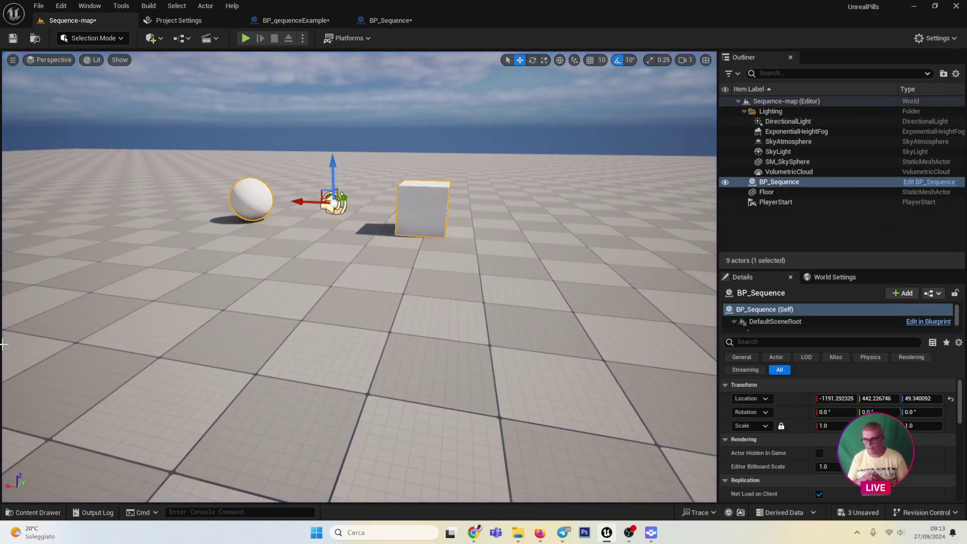